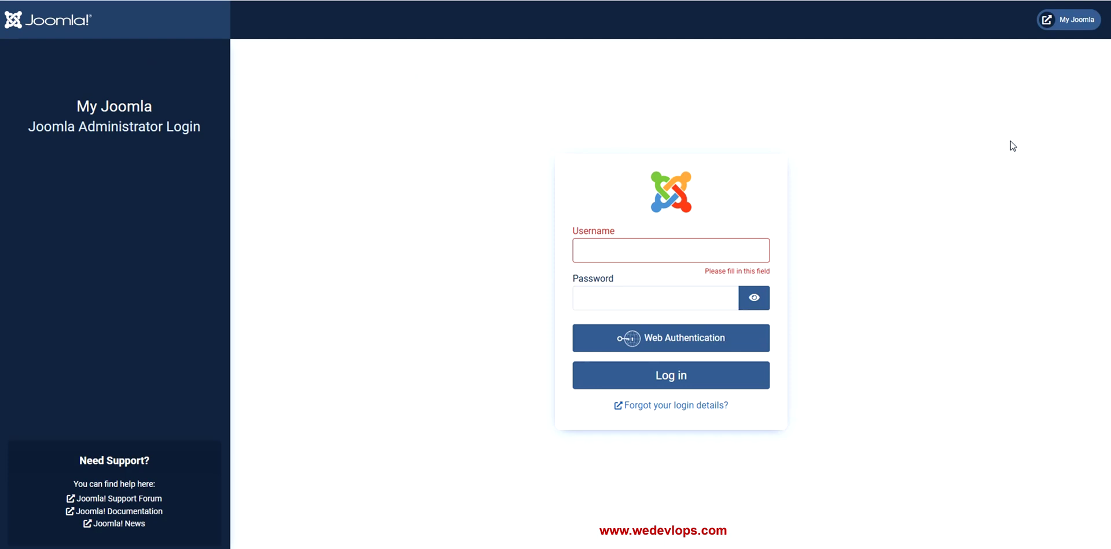
# Open the public site, then log into the administrator backend with the saved username and password, declining to save it
pyautogui.click(1071, 23)
pyautogui.click(629, 252)
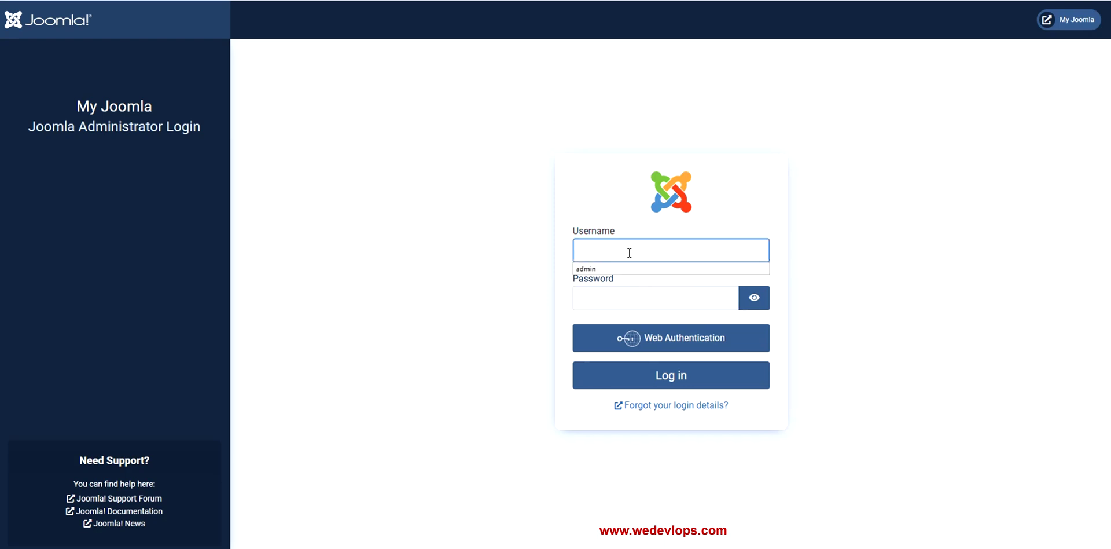
pyautogui.click(624, 269)
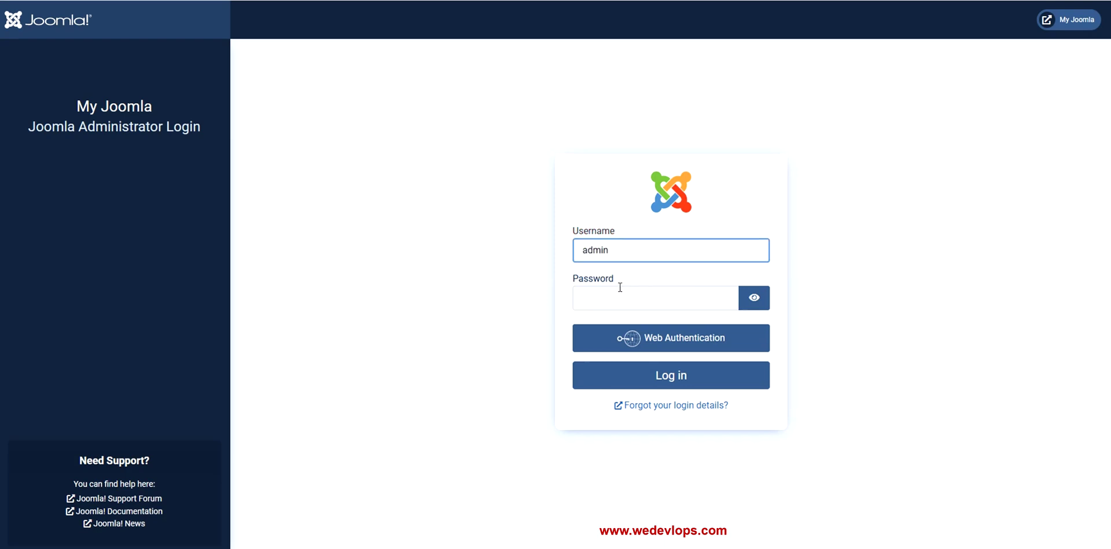
pyautogui.click(620, 288)
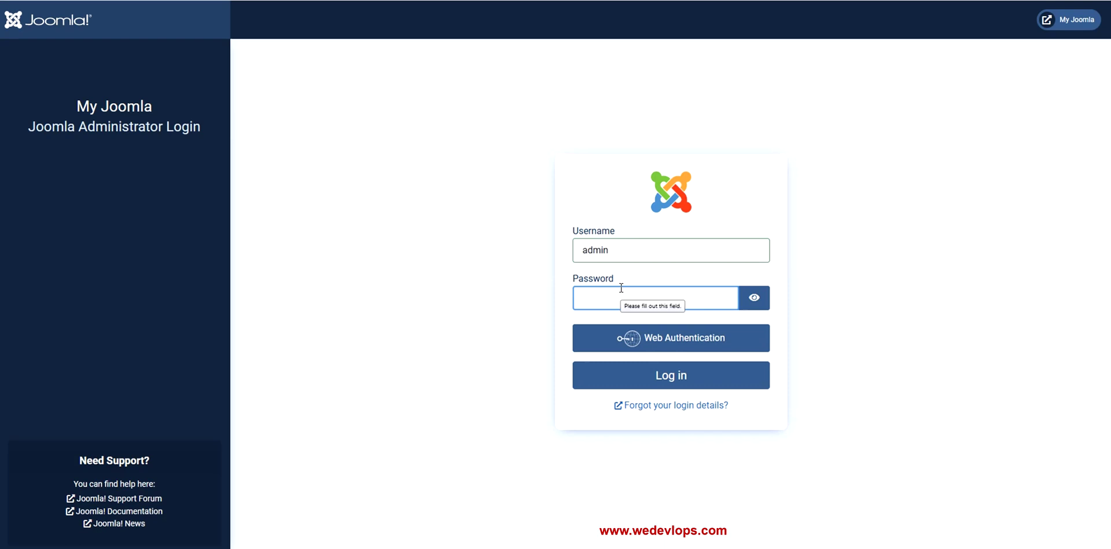
pyautogui.write('admin@123456')
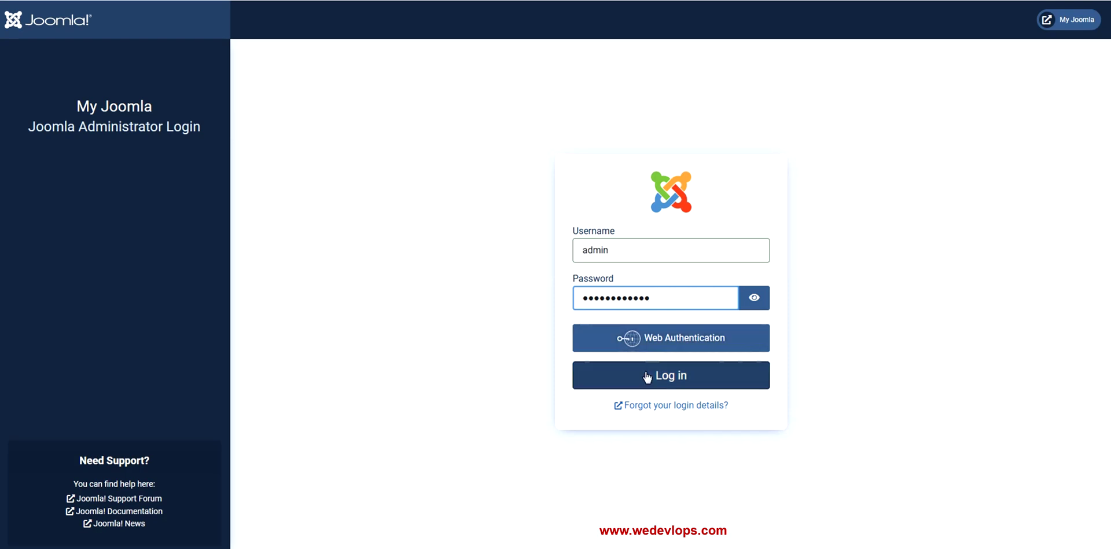
pyautogui.click(642, 376)
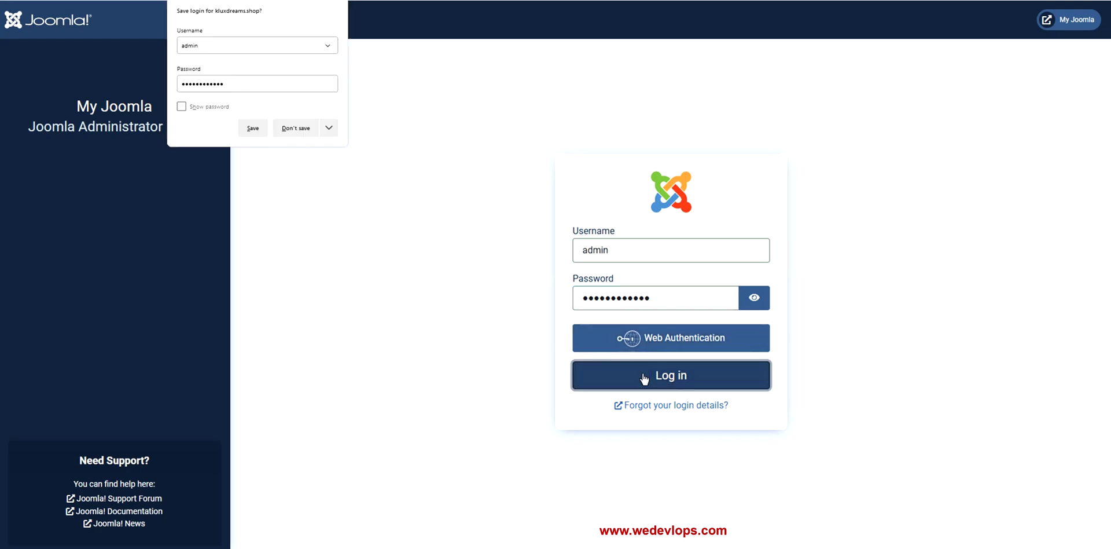
pyautogui.click(295, 127)
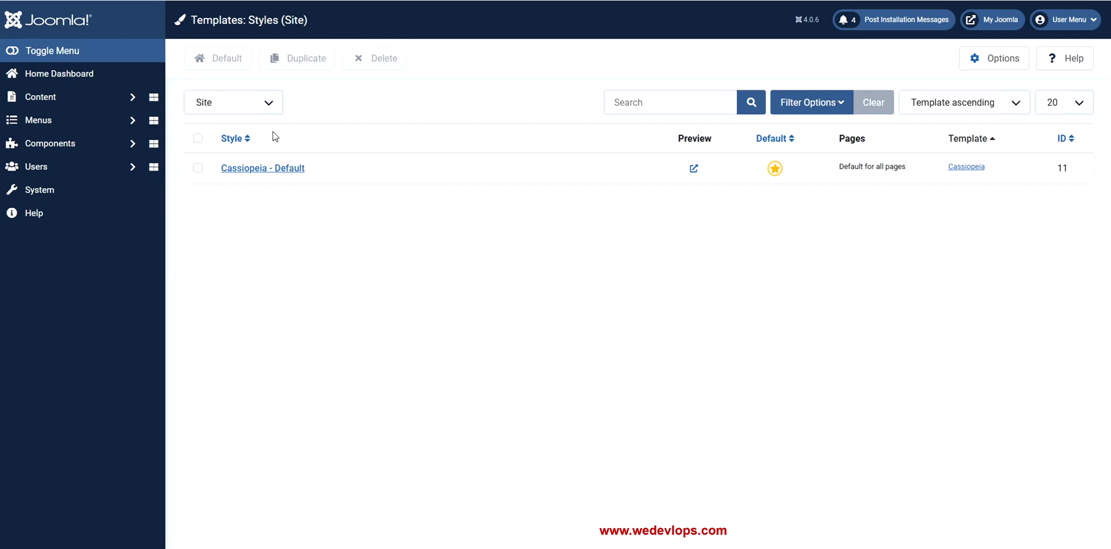
# Switch the styles list from Site to Administrator and open Atum - Default for editing
pyautogui.click(274, 110)
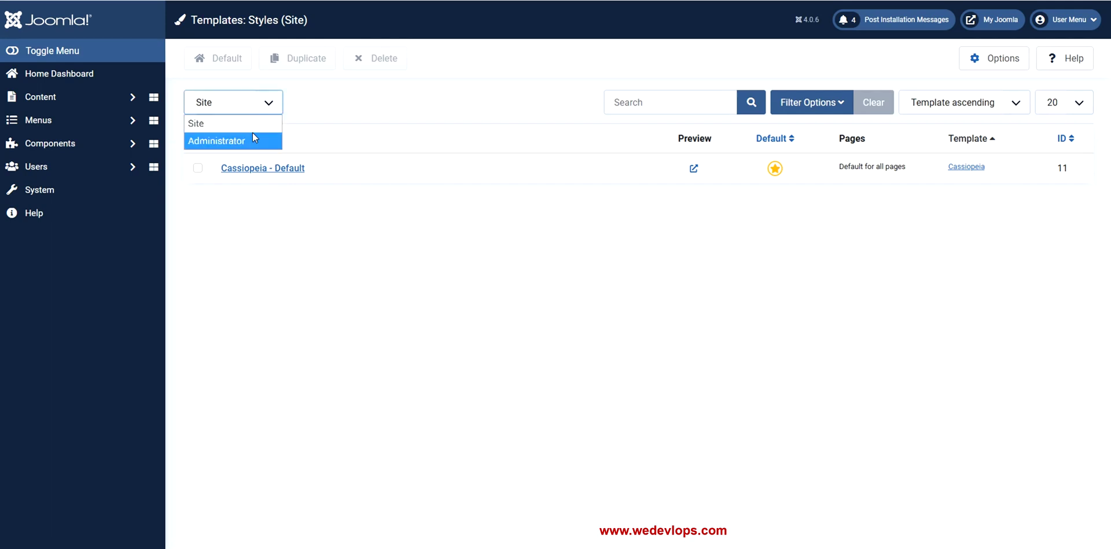
pyautogui.click(252, 132)
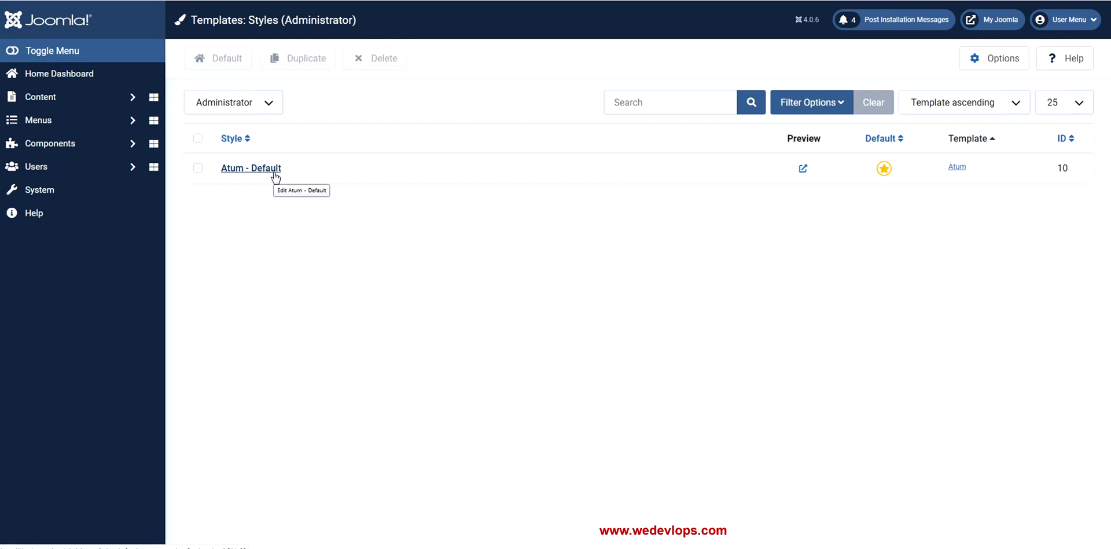
pyautogui.click(275, 177)
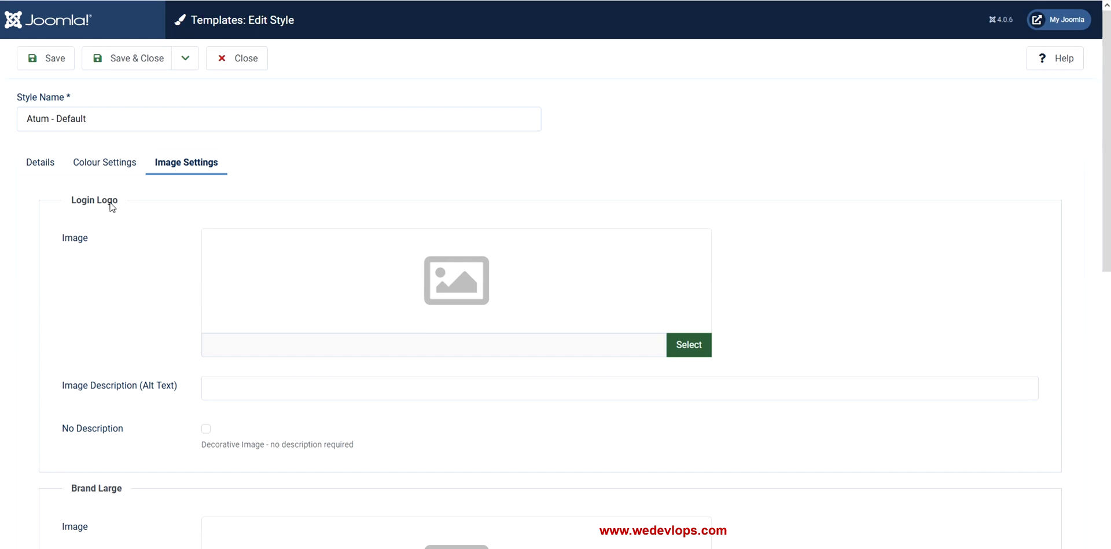
# Scroll down to show Atum - Default's Login Logo and Brand Large image fields
pyautogui.scroll(-1, 108, 202)
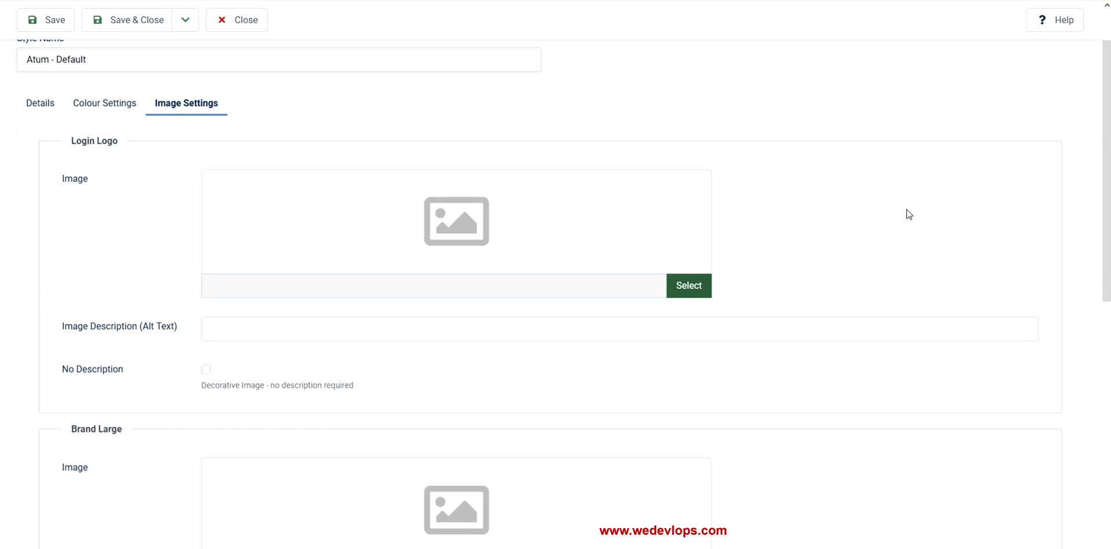
# Set the Login Logo image to 2021 logo_orginal_1000px.png
pyautogui.click(688, 289)
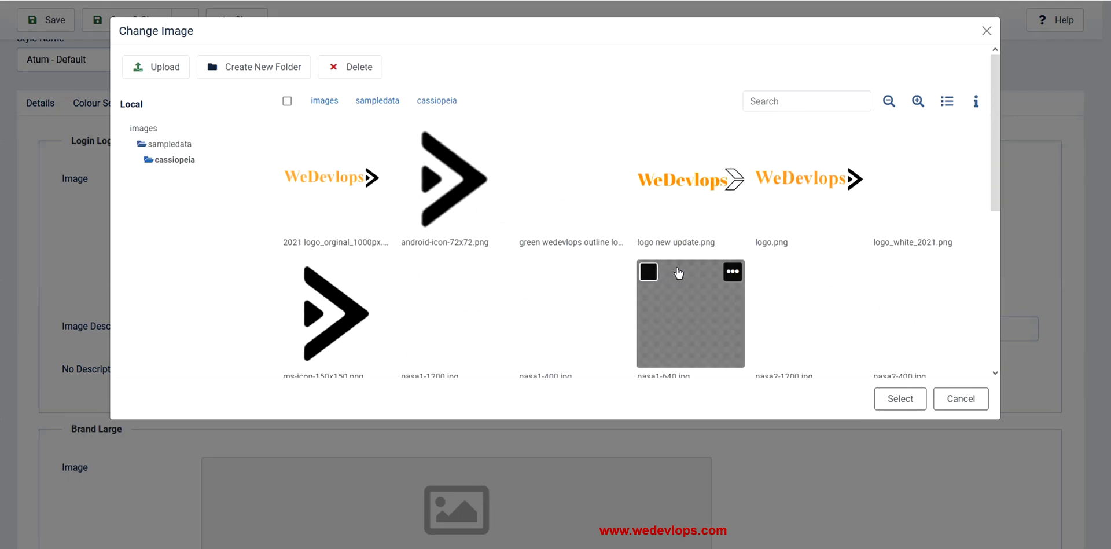
pyautogui.click(352, 202)
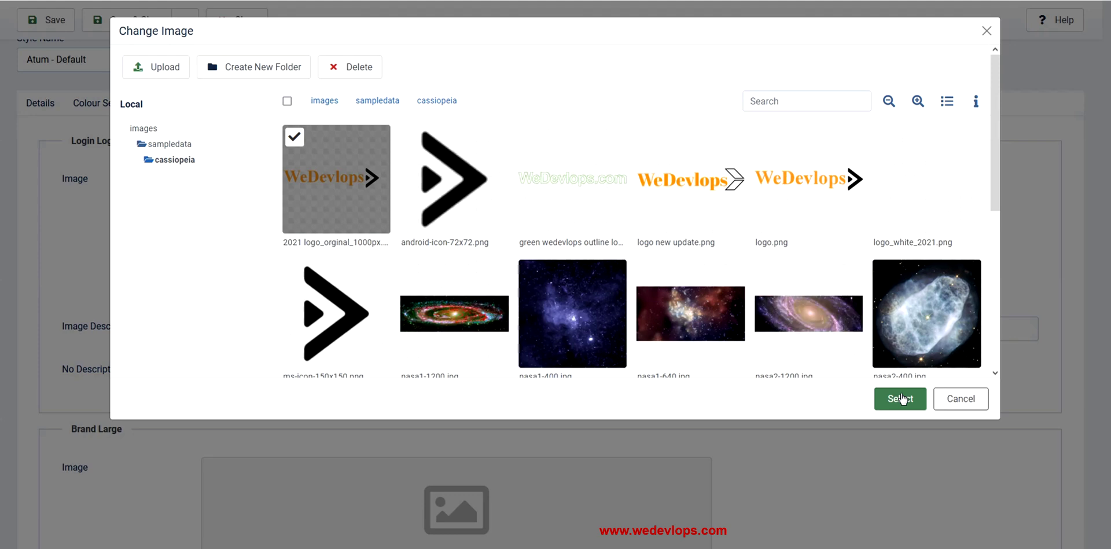
pyautogui.click(901, 398)
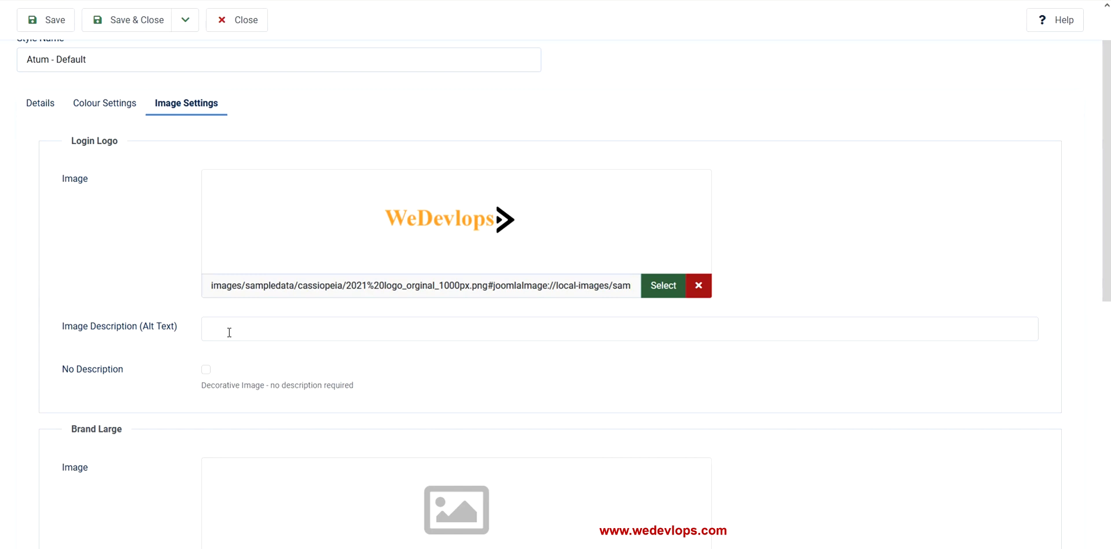
pyautogui.scroll(-2, 684, 331)
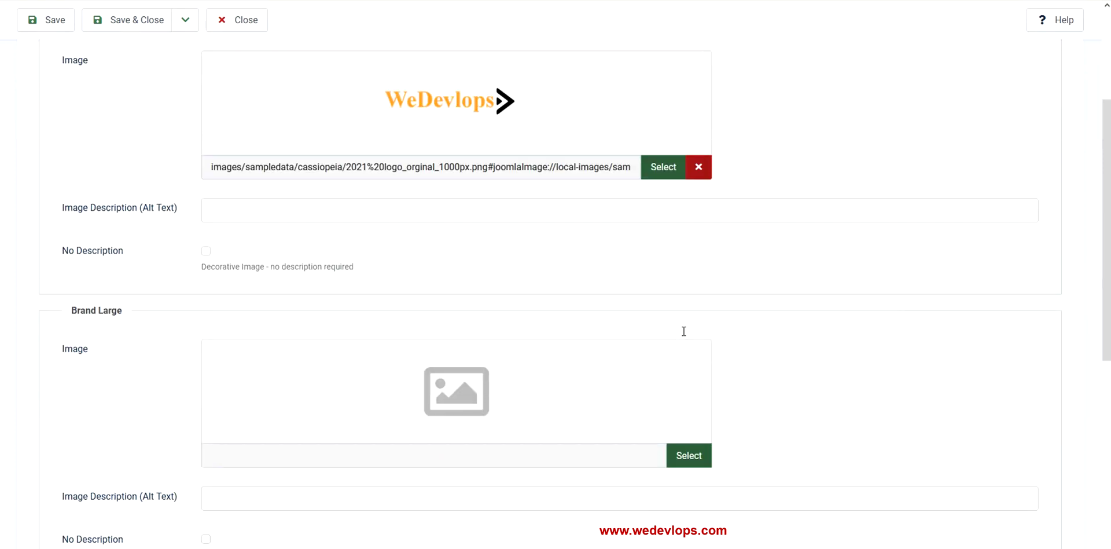
pyautogui.scroll(-2, 684, 331)
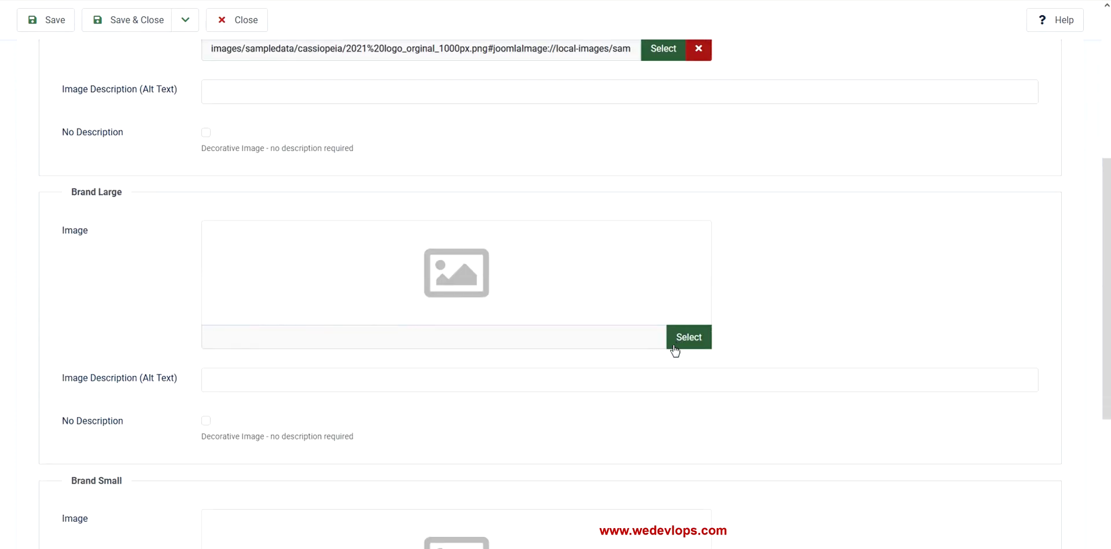
pyautogui.scroll(5, 674, 350)
pyautogui.scroll(-2, 675, 350)
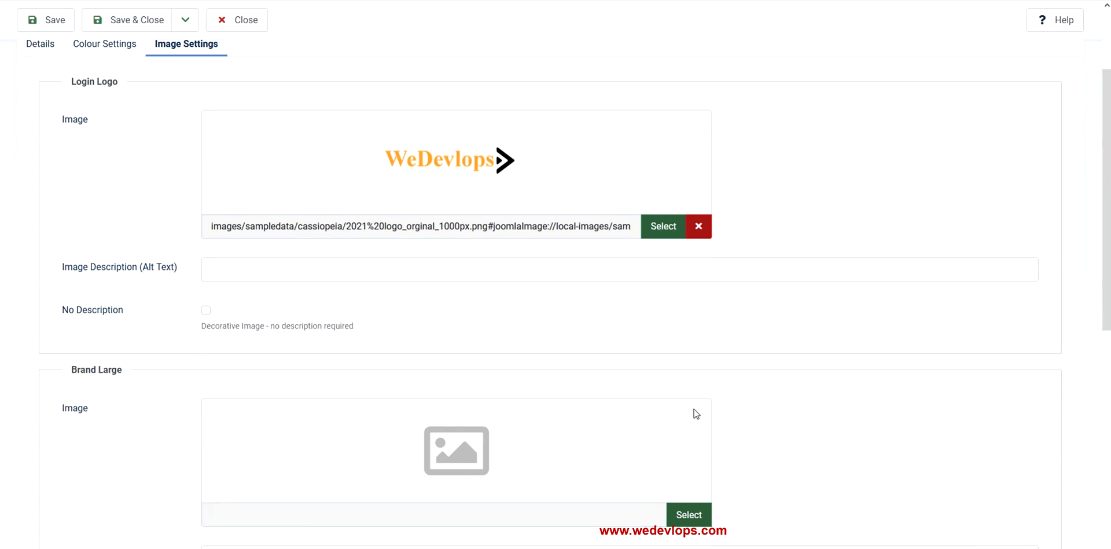
pyautogui.scroll(-1, 696, 413)
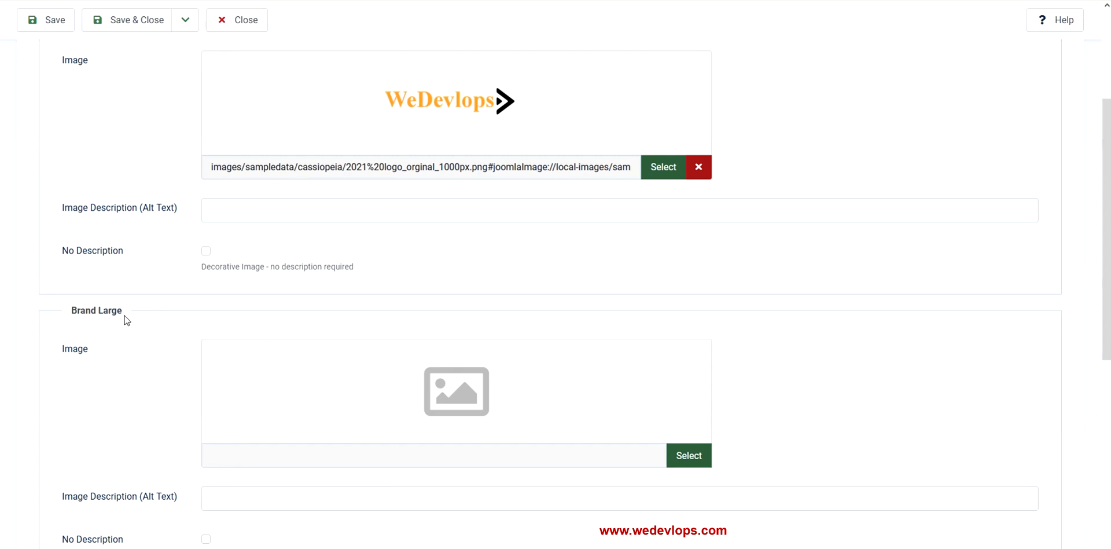
pyautogui.scroll(3, 452, 396)
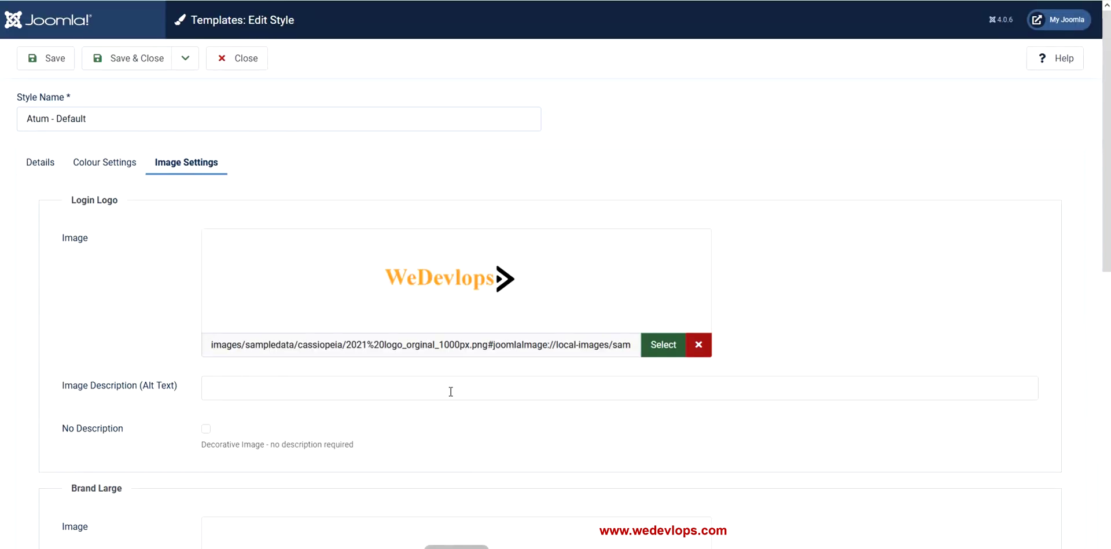
pyautogui.scroll(-2, 451, 389)
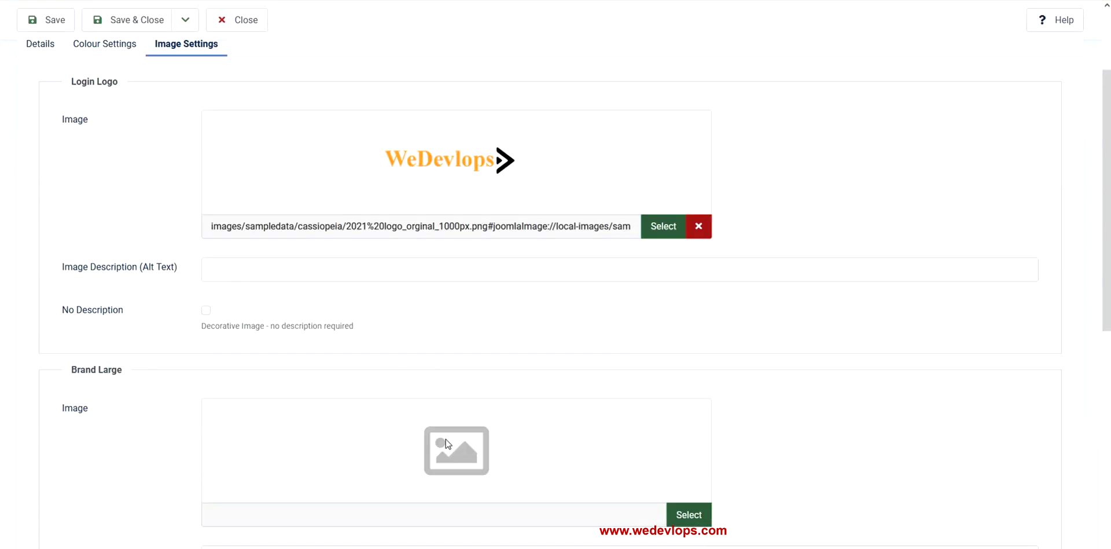
pyautogui.scroll(2, 440, 439)
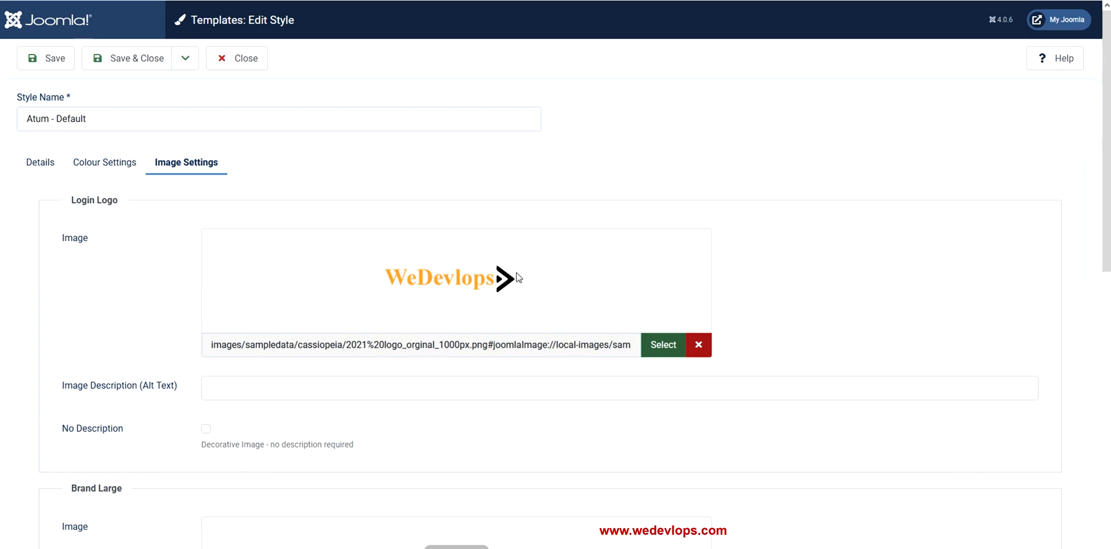
pyautogui.scroll(-4, 516, 276)
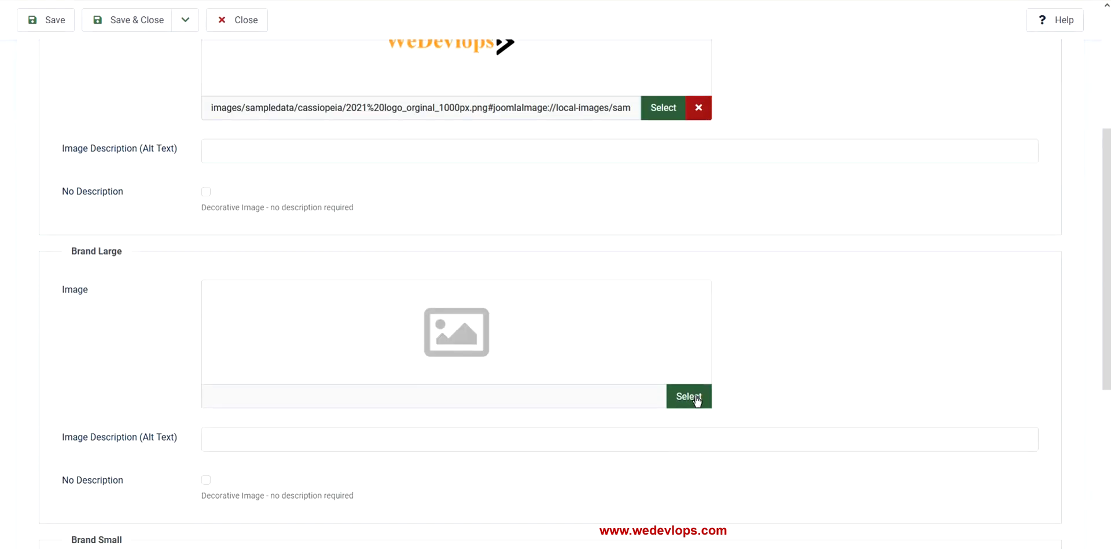
# Set the Brand Large image to yellow.png from the Change Image grid
pyautogui.click(697, 399)
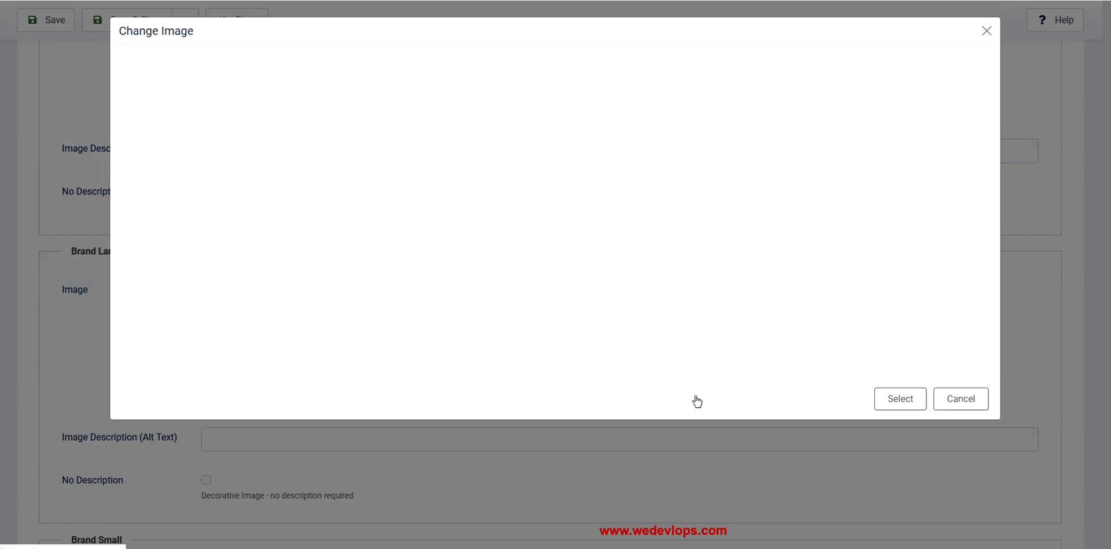
pyautogui.moveTo(671, 280)
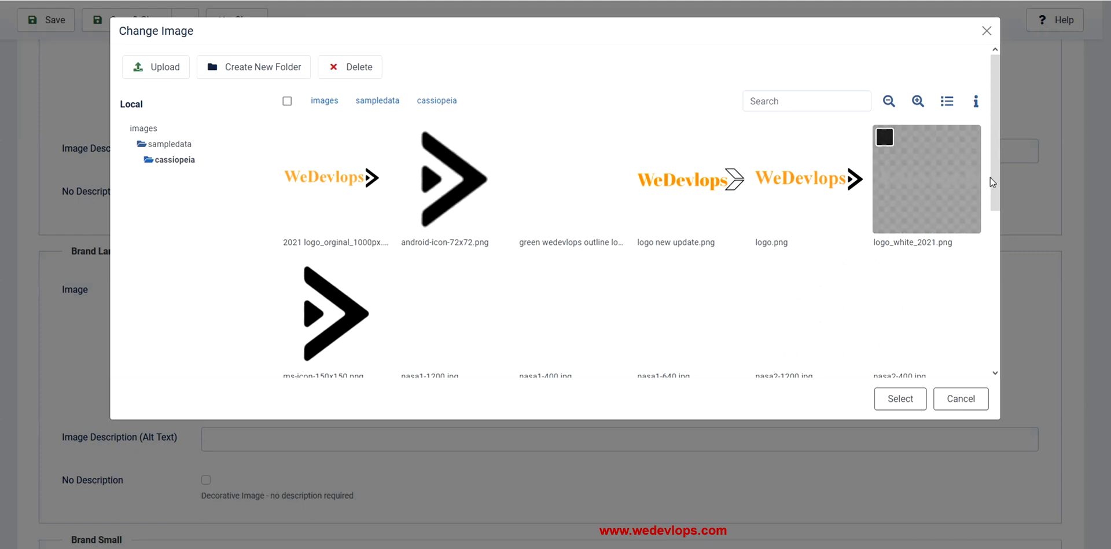
pyautogui.moveTo(994, 175); pyautogui.dragTo(988, 246)
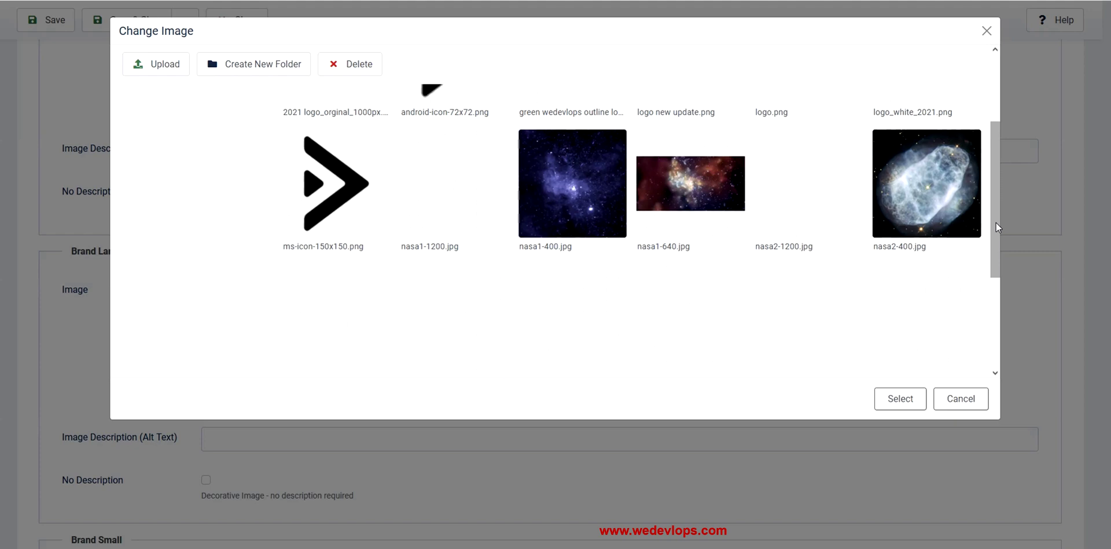
pyautogui.moveTo(995, 222); pyautogui.dragTo(997, 316)
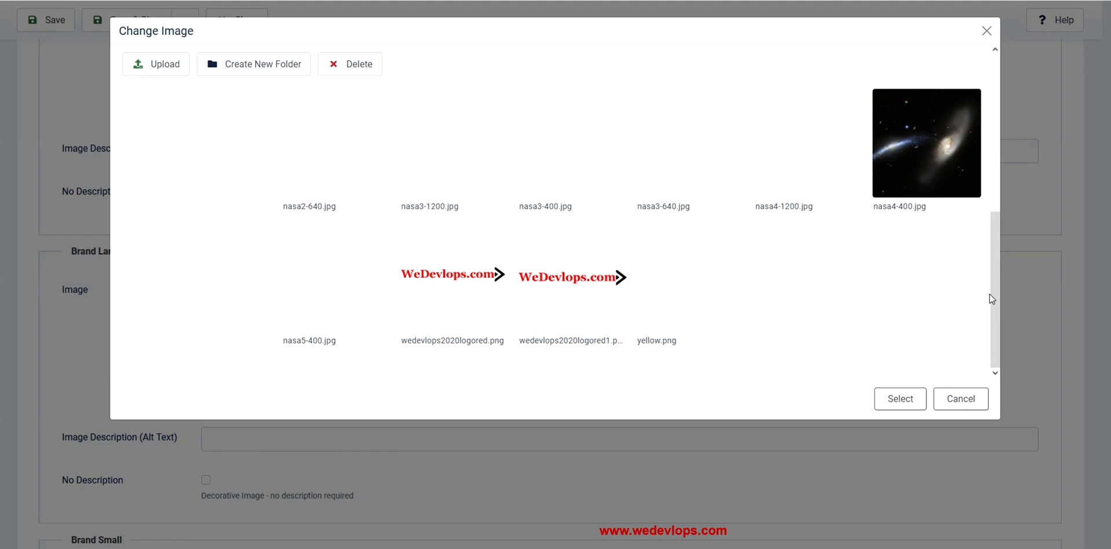
pyautogui.click(679, 289)
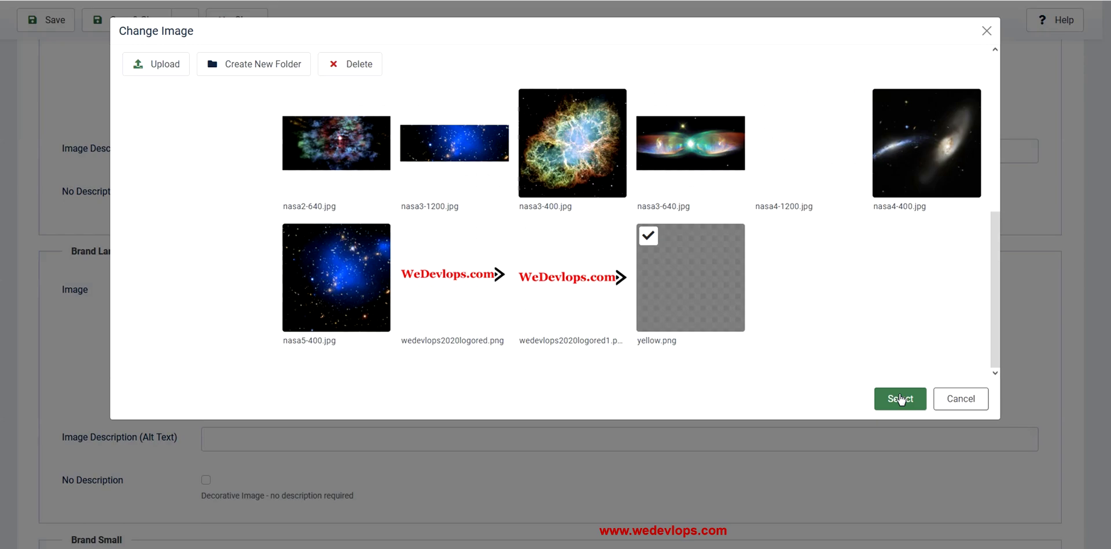
pyautogui.click(901, 398)
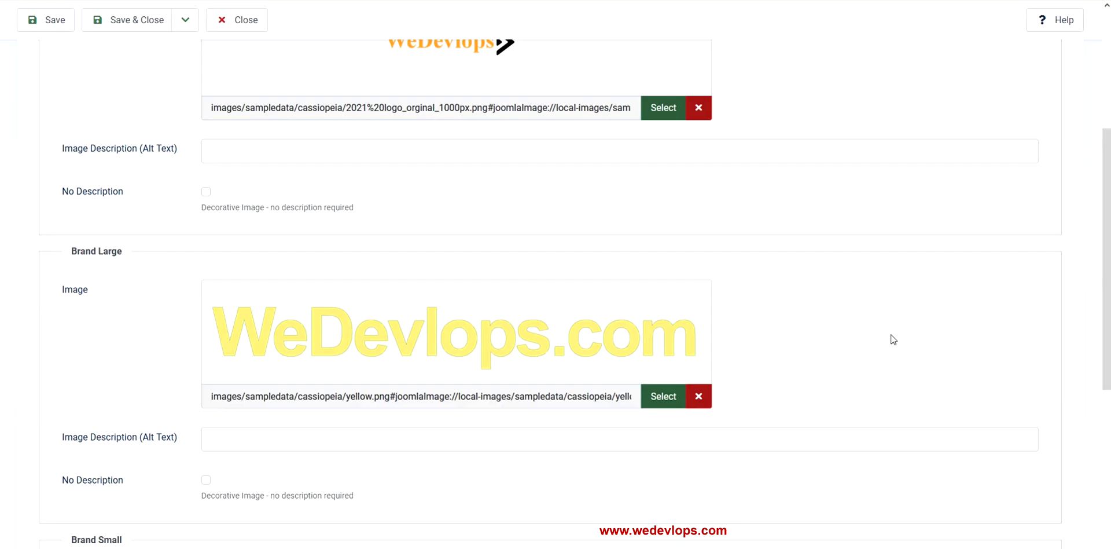
# Set the Brand Small image to android-icon-72x72.png
pyautogui.scroll(-3, 925, 343)
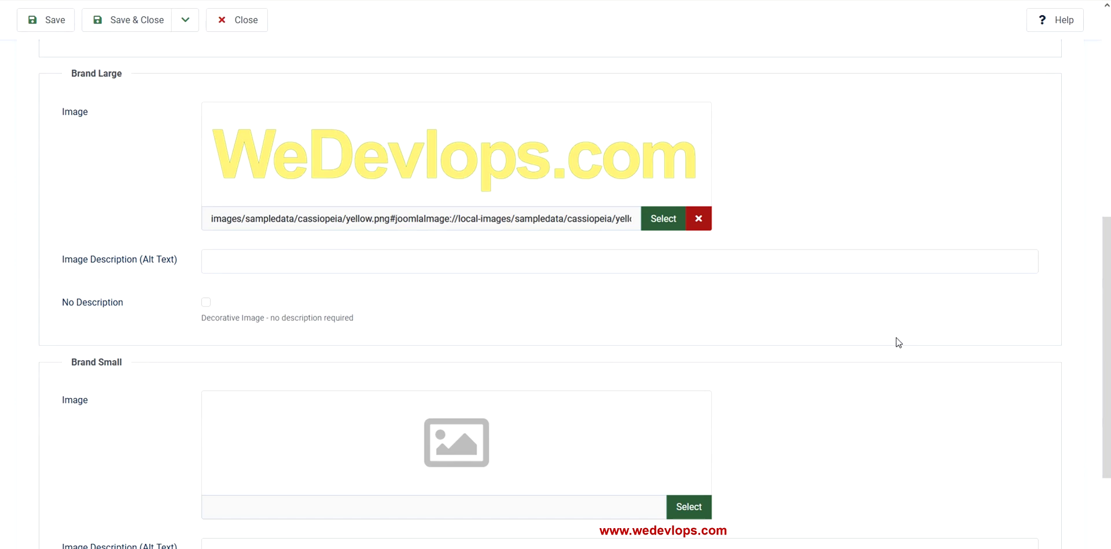
pyautogui.scroll(7, 898, 342)
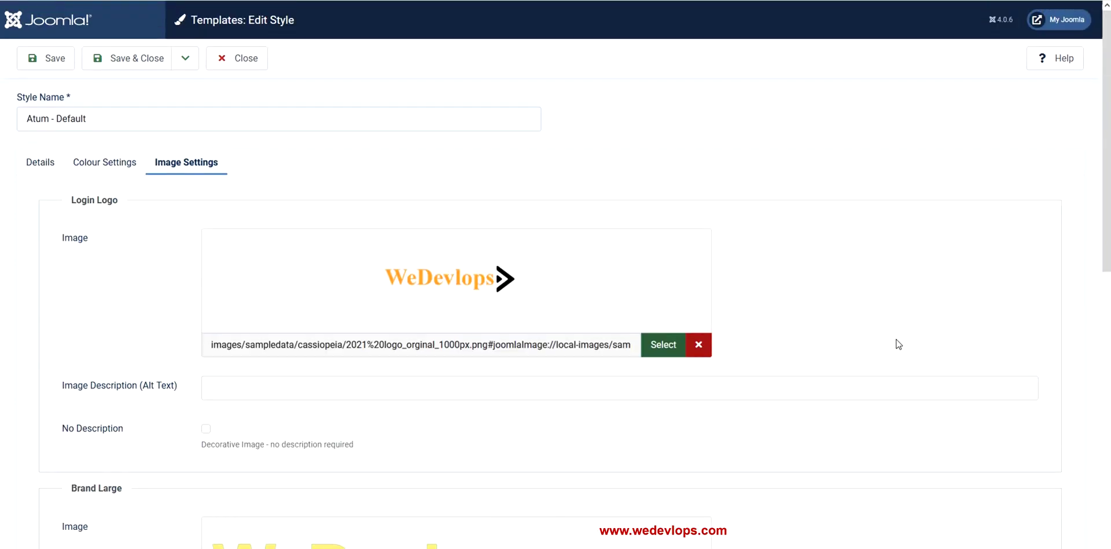
pyautogui.scroll(-10, 898, 344)
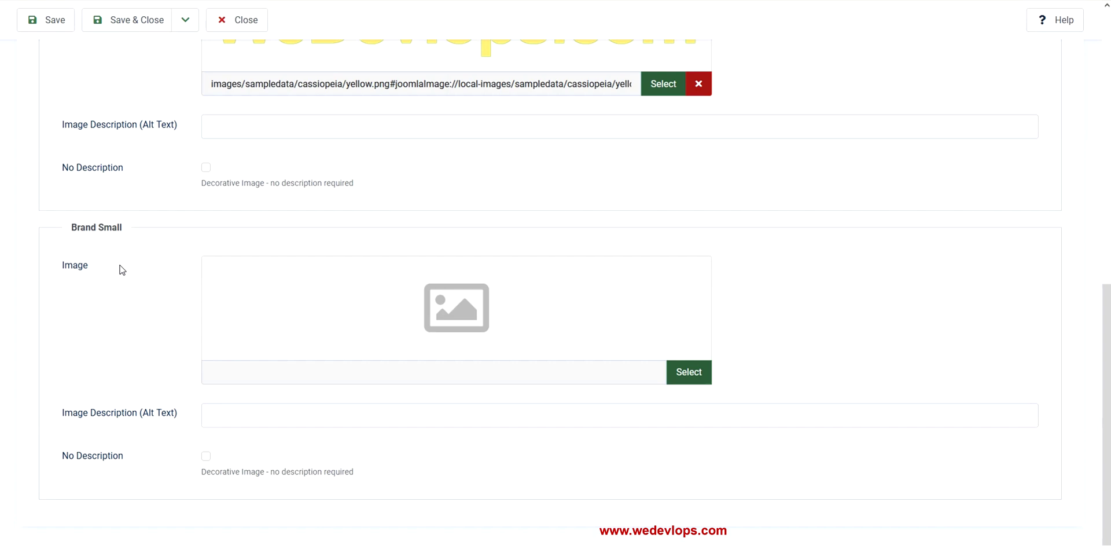
pyautogui.click(690, 377)
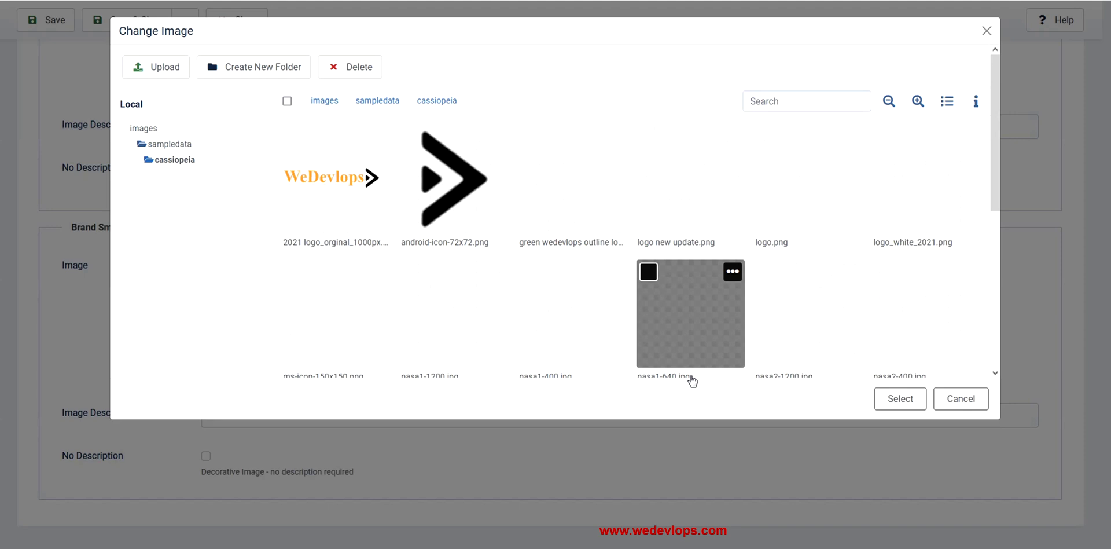
pyautogui.click(463, 207)
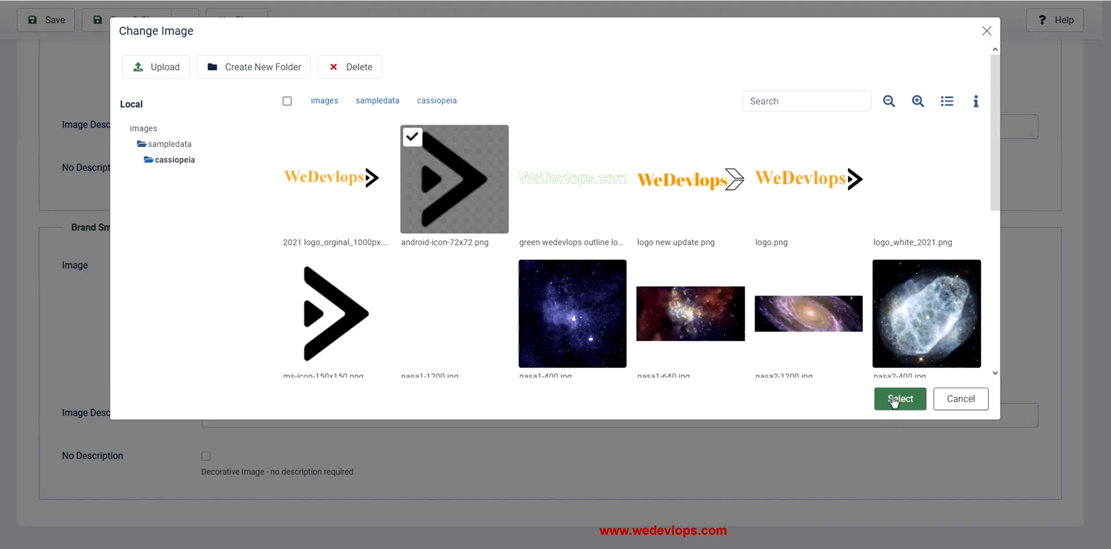
pyautogui.click(894, 399)
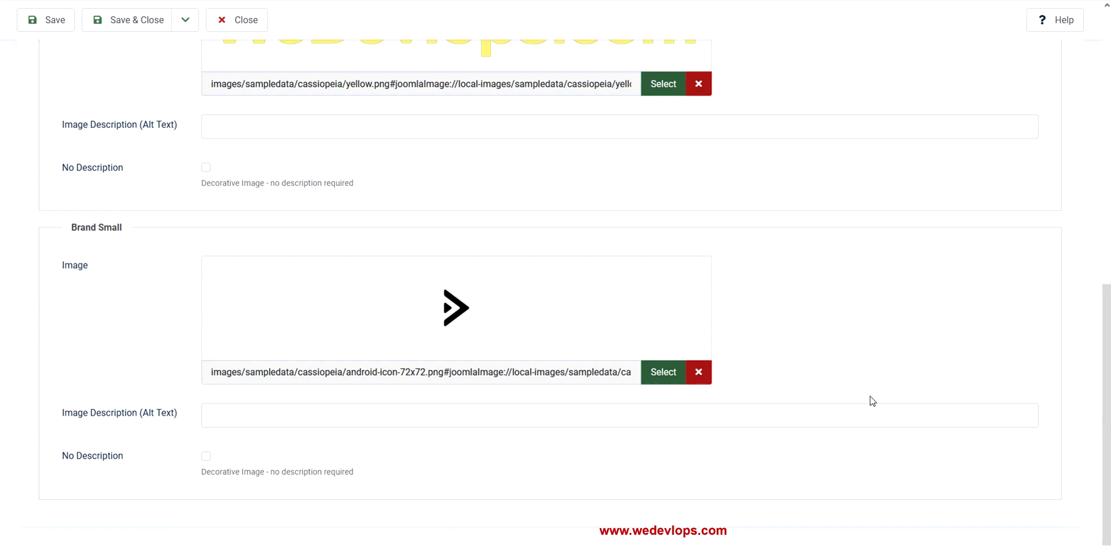
# Save the Atum - Default style and review its Login Logo, Brand Large and Brand Small images
pyautogui.scroll(10, 872, 401)
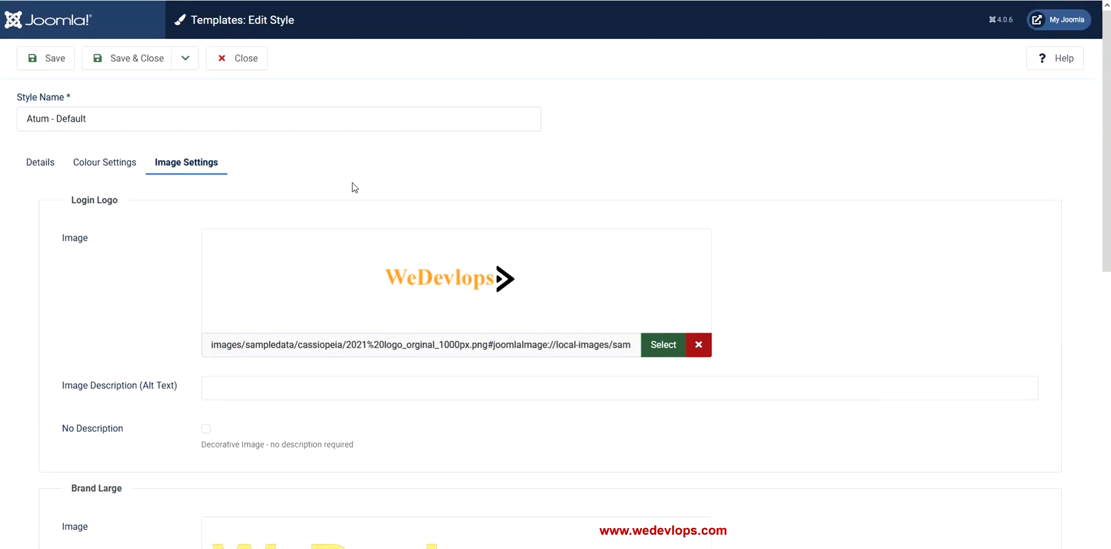
pyautogui.click(47, 67)
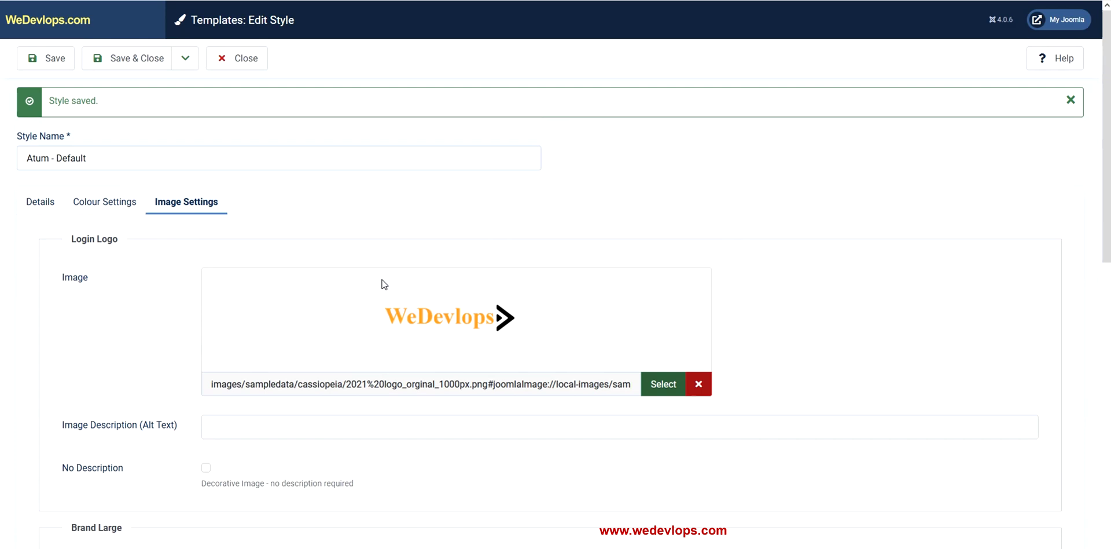
pyautogui.scroll(-4, 381, 284)
pyautogui.scroll(-9, 636, 248)
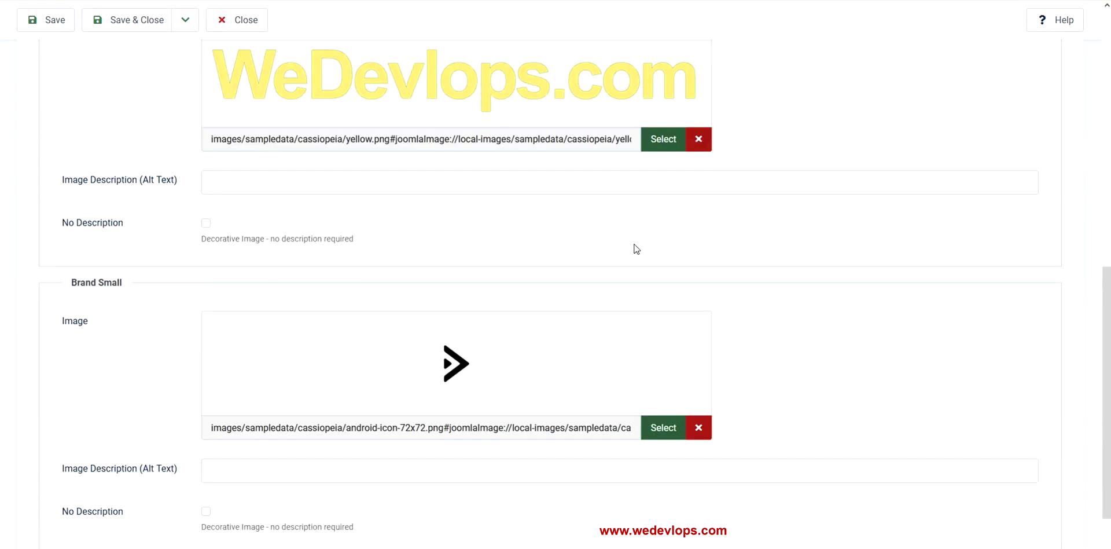
pyautogui.scroll(6, 636, 249)
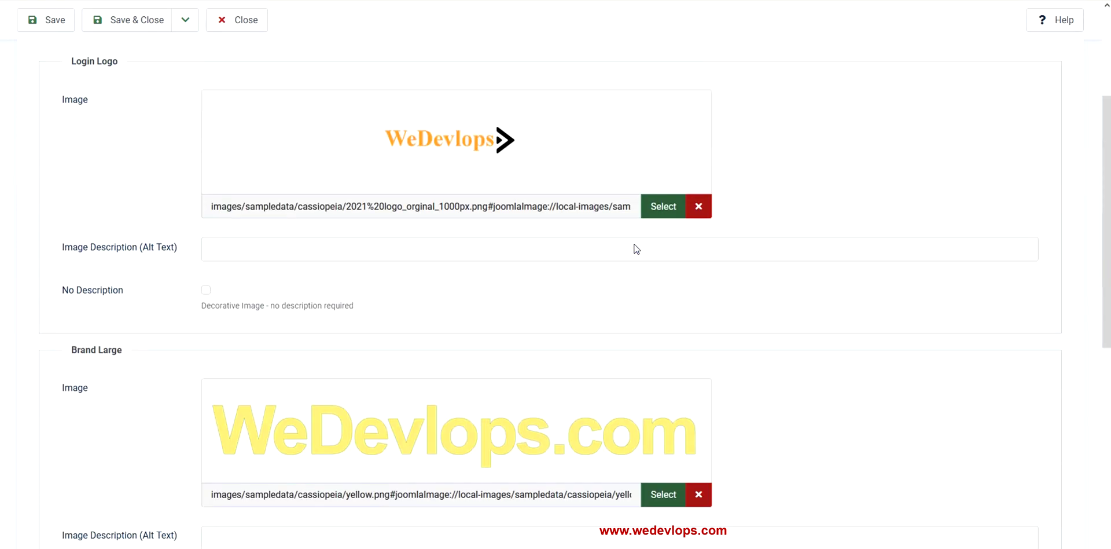
pyautogui.scroll(-6, 636, 249)
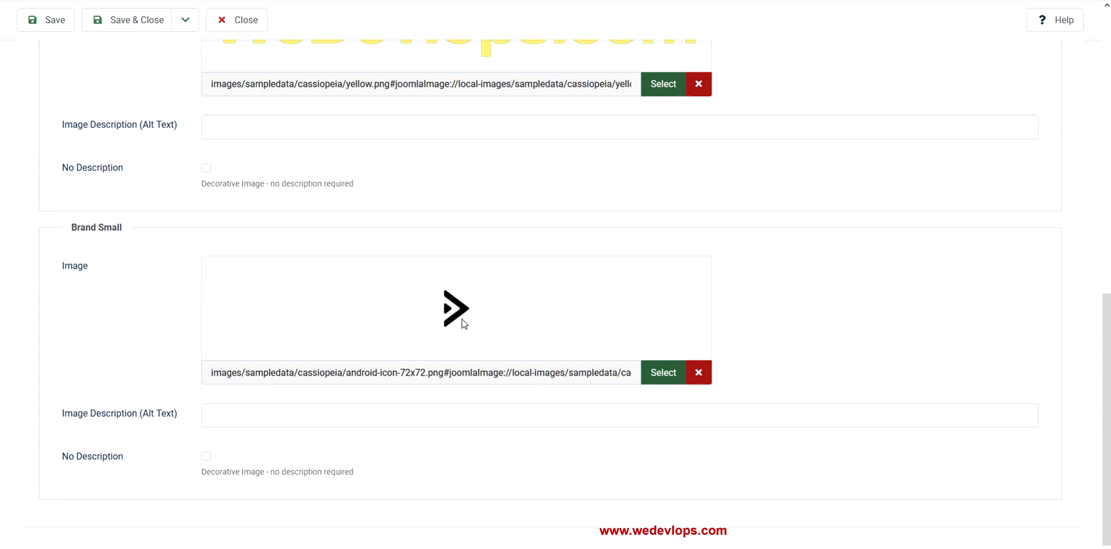
pyautogui.scroll(3, 540, 307)
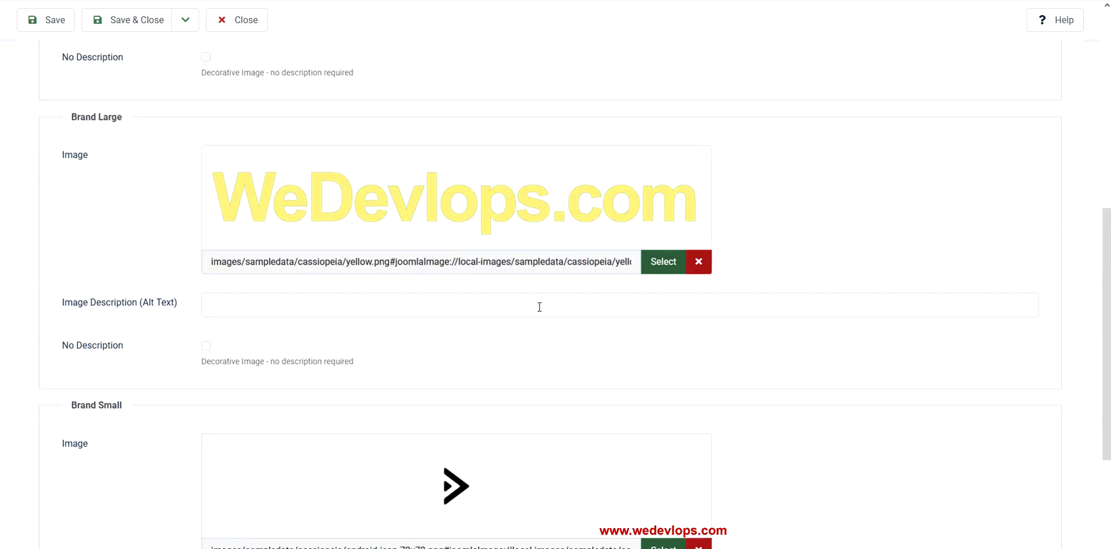
pyautogui.scroll(7, 540, 307)
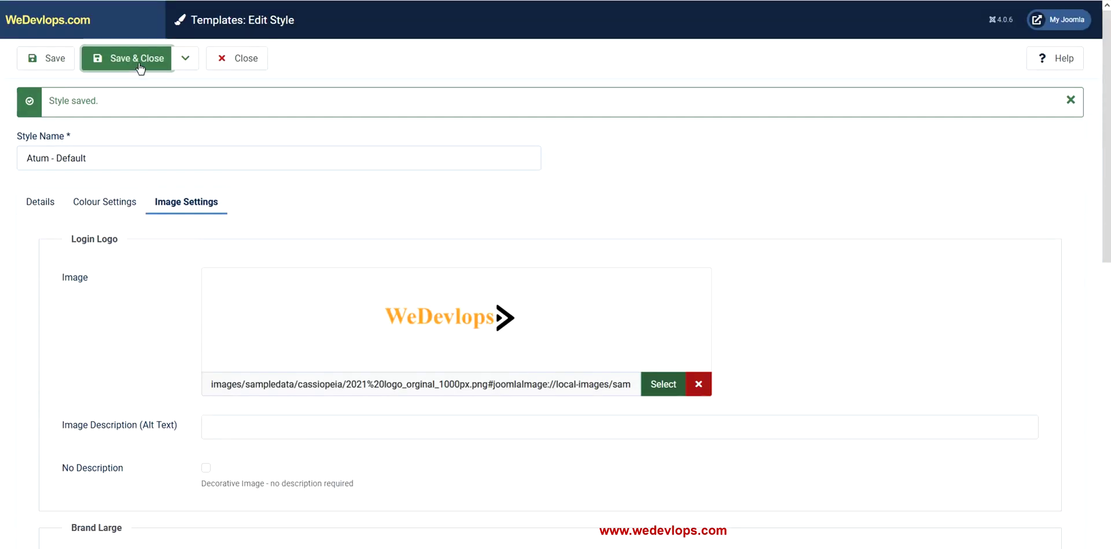
# Save and close the style, then collapse and re-expand the sidebar to preview both brand logos
pyautogui.click(140, 68)
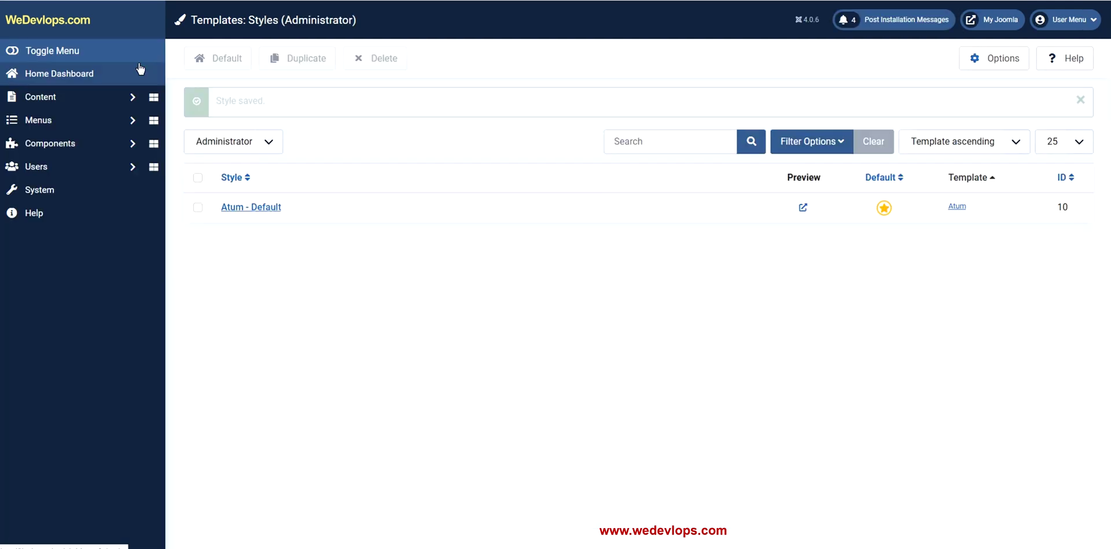
pyautogui.click(14, 53)
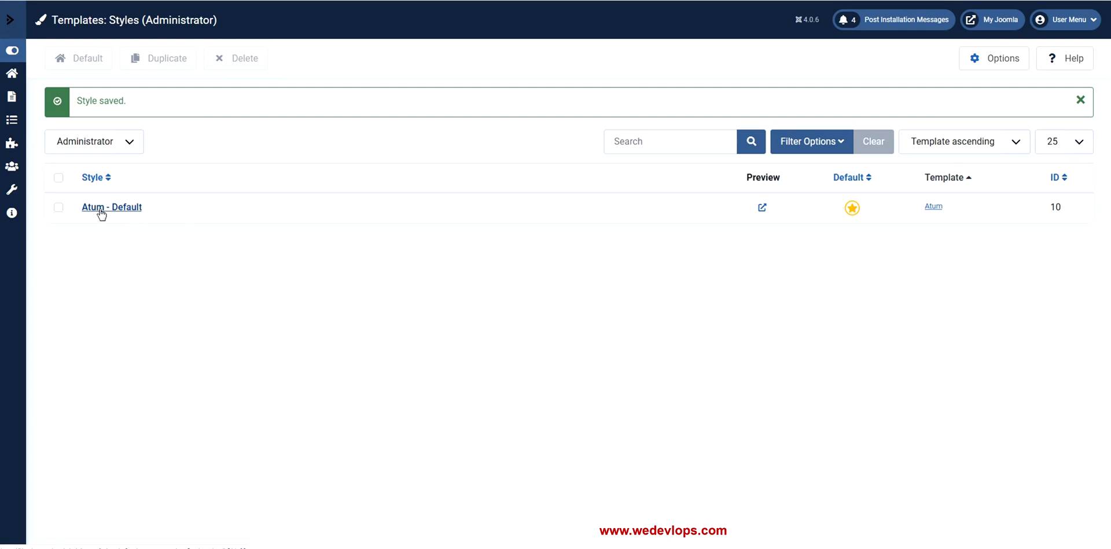
pyautogui.click(13, 52)
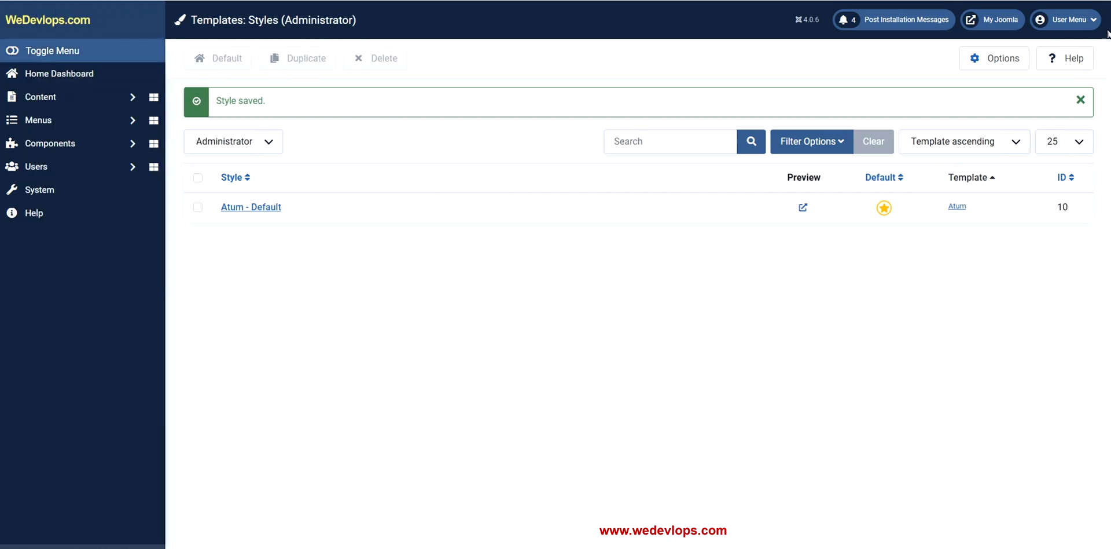
# Log out from the user menu to reach the login page with the WeDevlops logo
pyautogui.click(1089, 24)
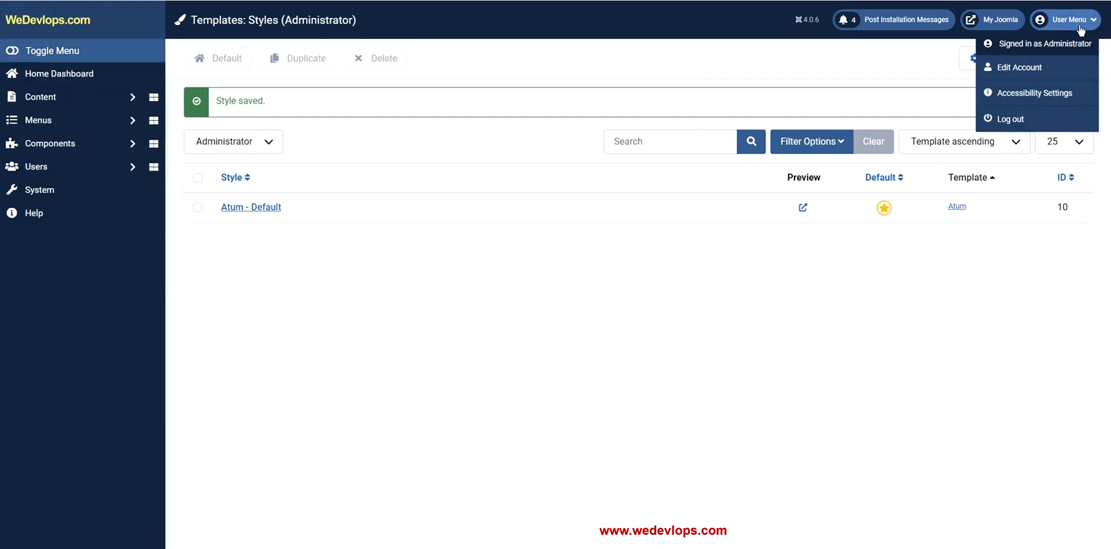
pyautogui.click(1025, 121)
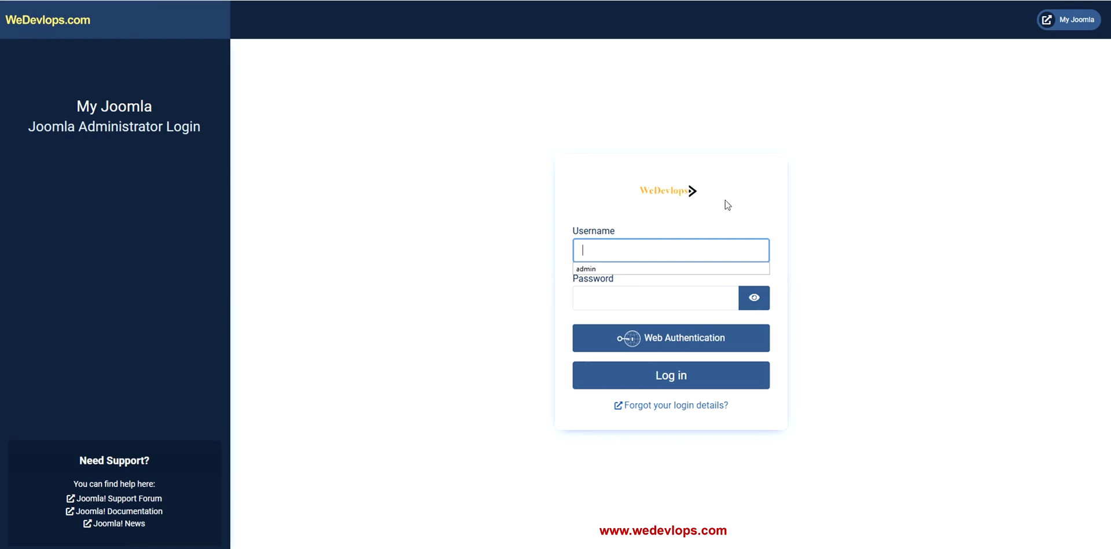
pyautogui.click(901, 223)
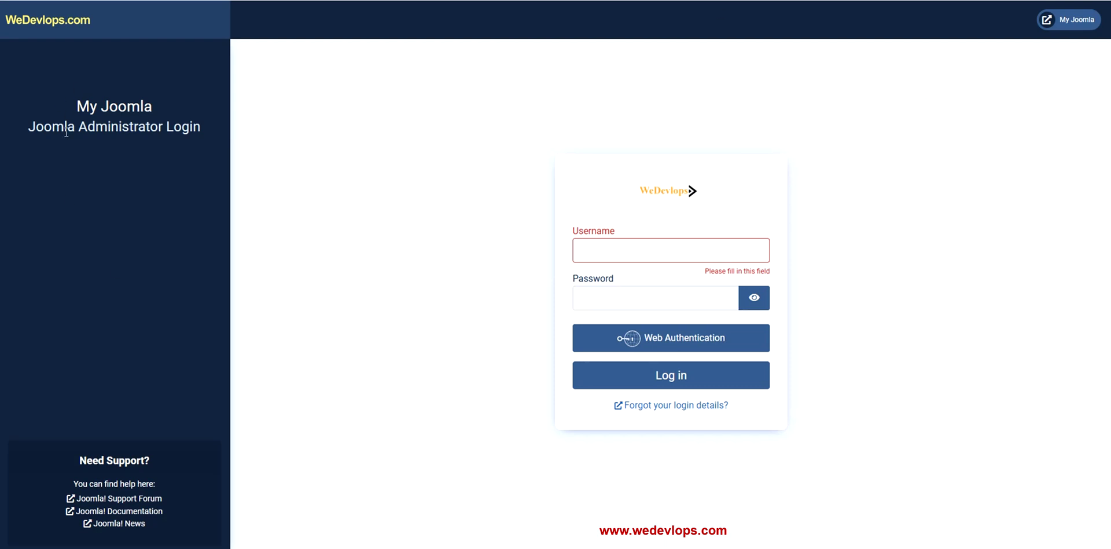
# Log back in with the admin username and password, then open System > Administrator Template Styles
pyautogui.click(621, 251)
pyautogui.write('a')
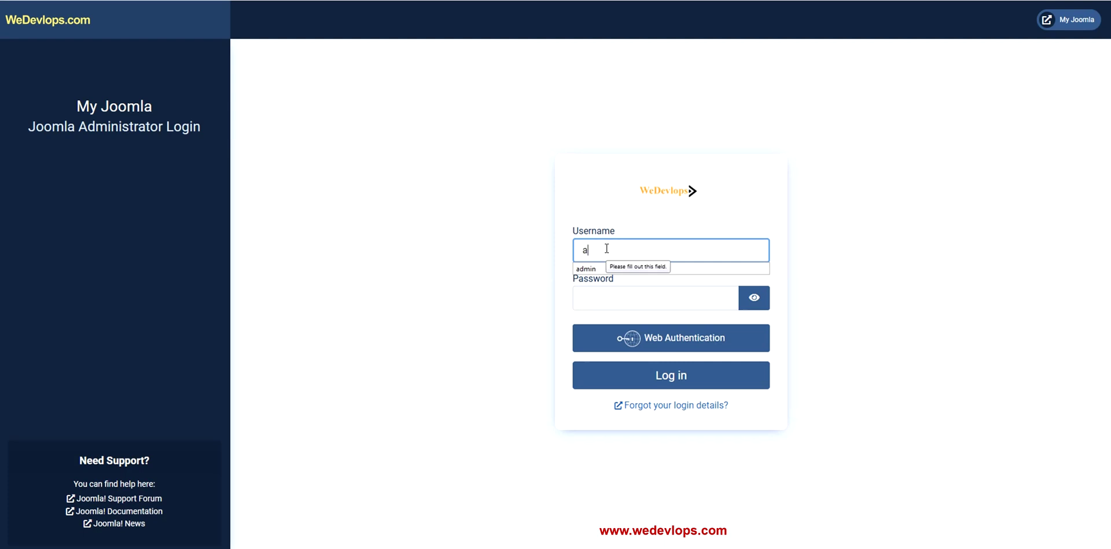
pyautogui.write('dmin')
pyautogui.press('Tab')
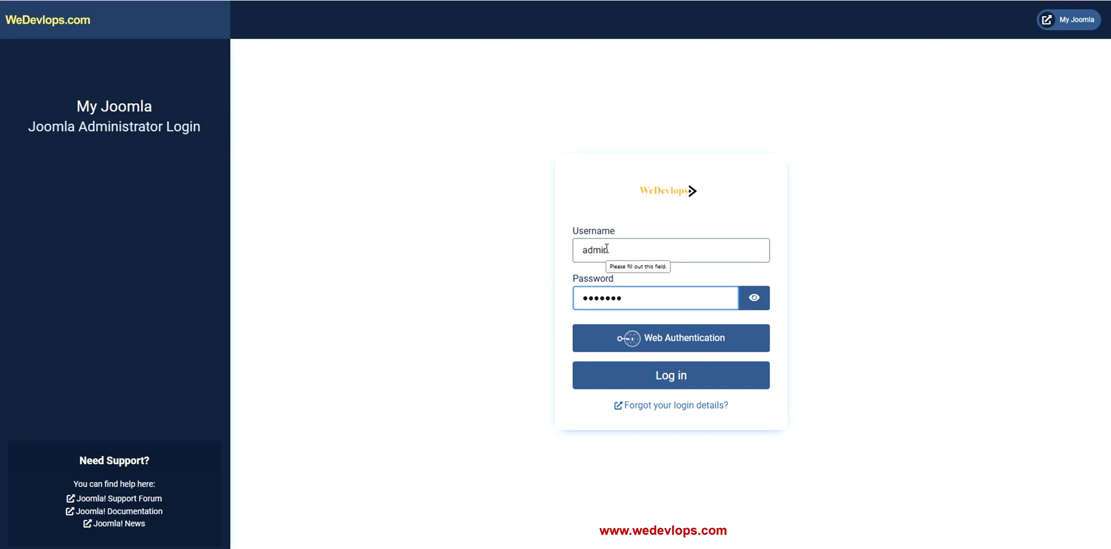
pyautogui.write('***')
pyautogui.press('Return')
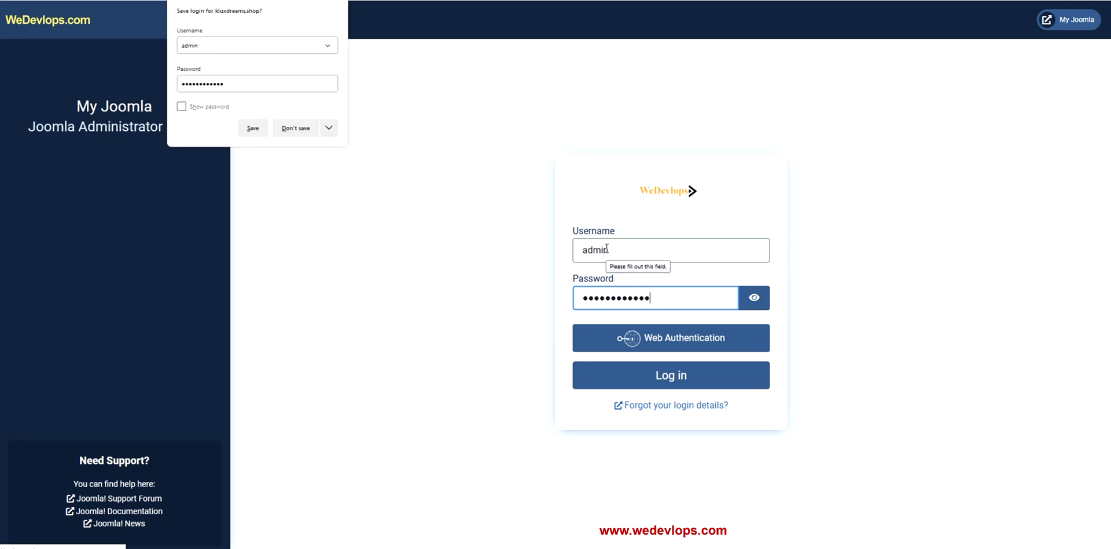
pyautogui.click(296, 128)
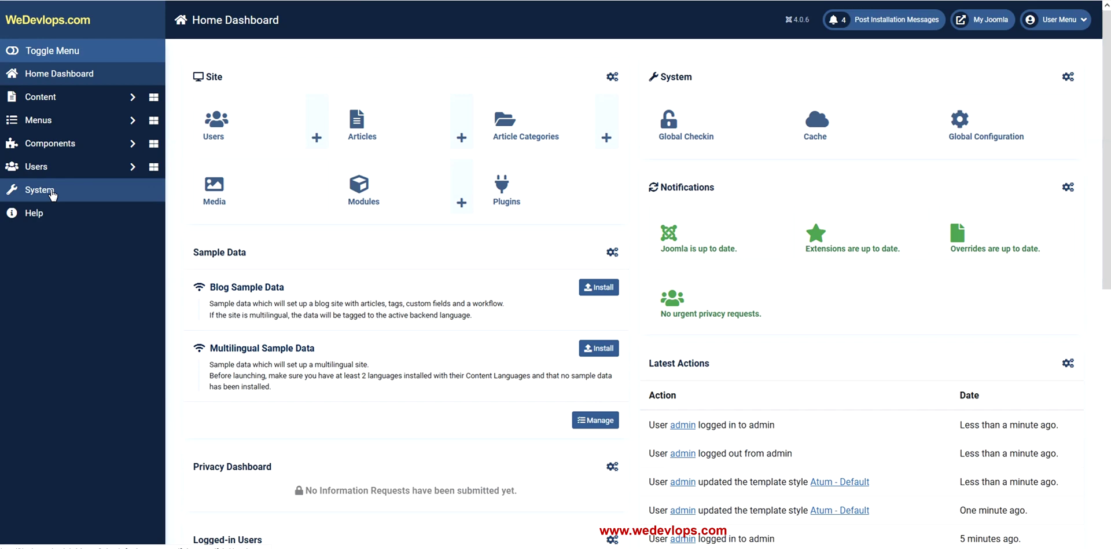
pyautogui.click(52, 192)
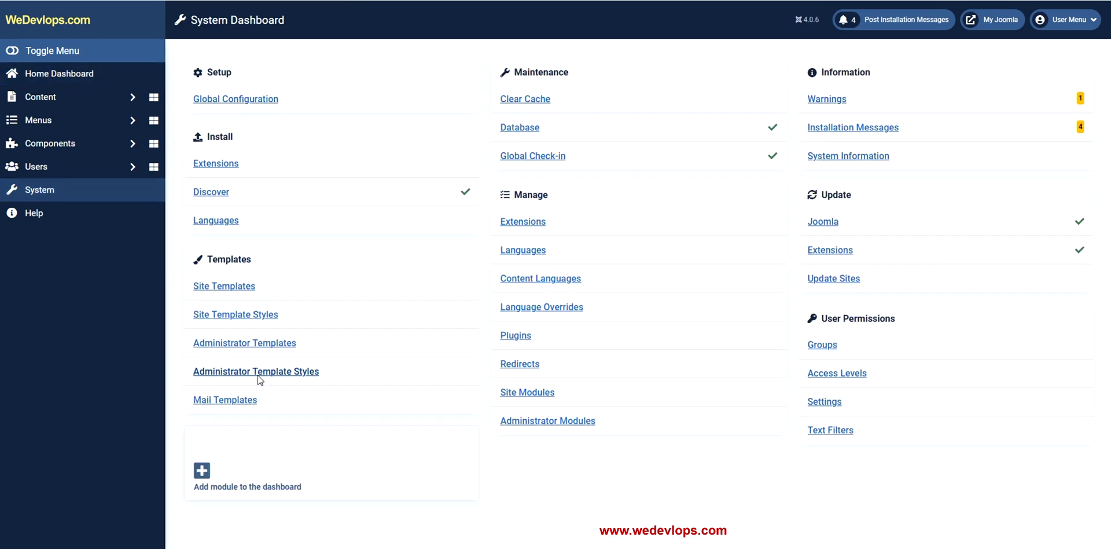
pyautogui.click(261, 373)
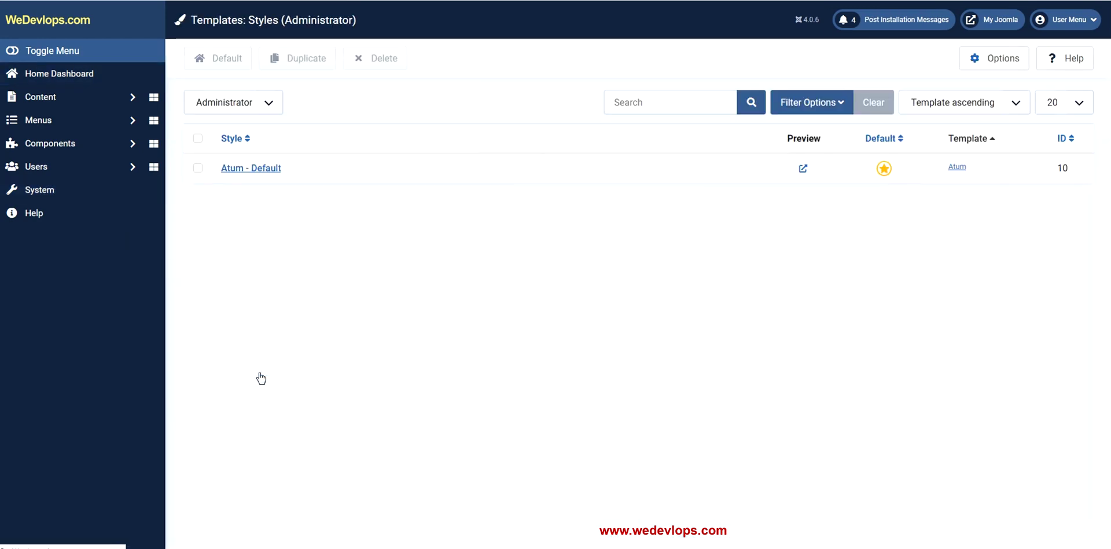
# In Atum - Default's Colour Settings, set 'Set Colour to Monochrome' to Yes, save, then Save & Close
pyautogui.click(276, 172)
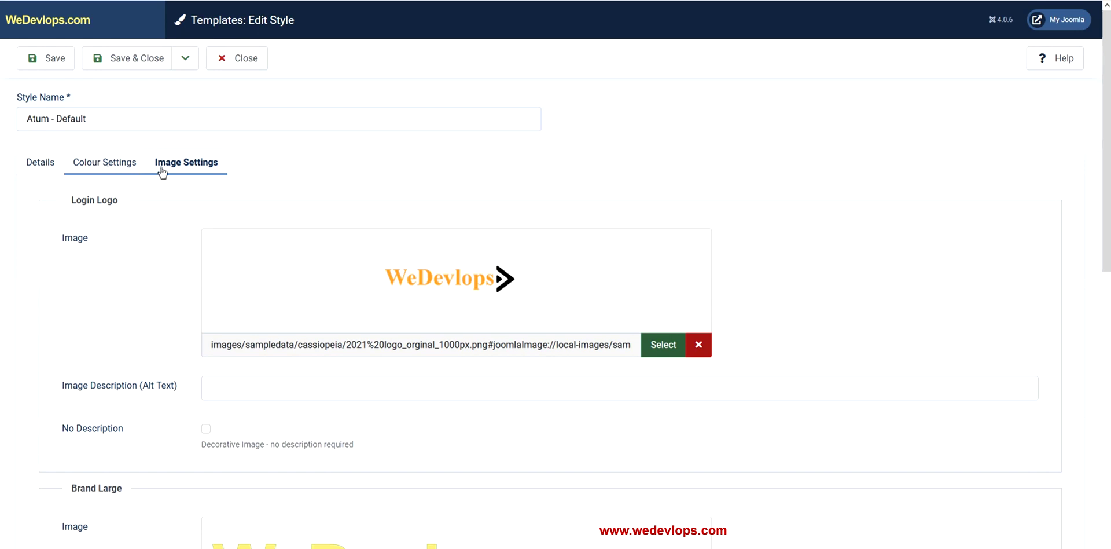
pyautogui.click(128, 164)
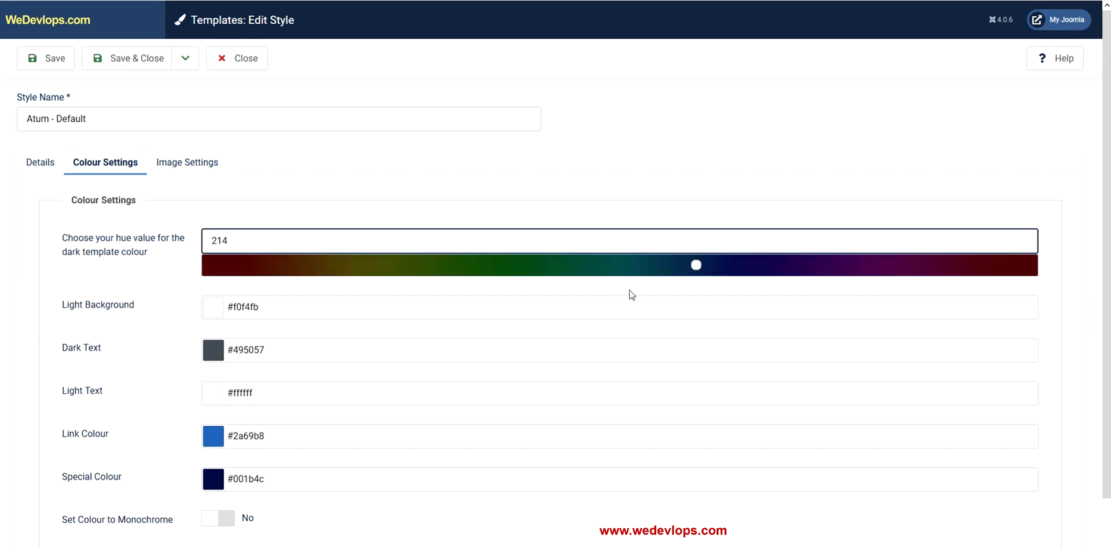
pyautogui.scroll(-1, 629, 293)
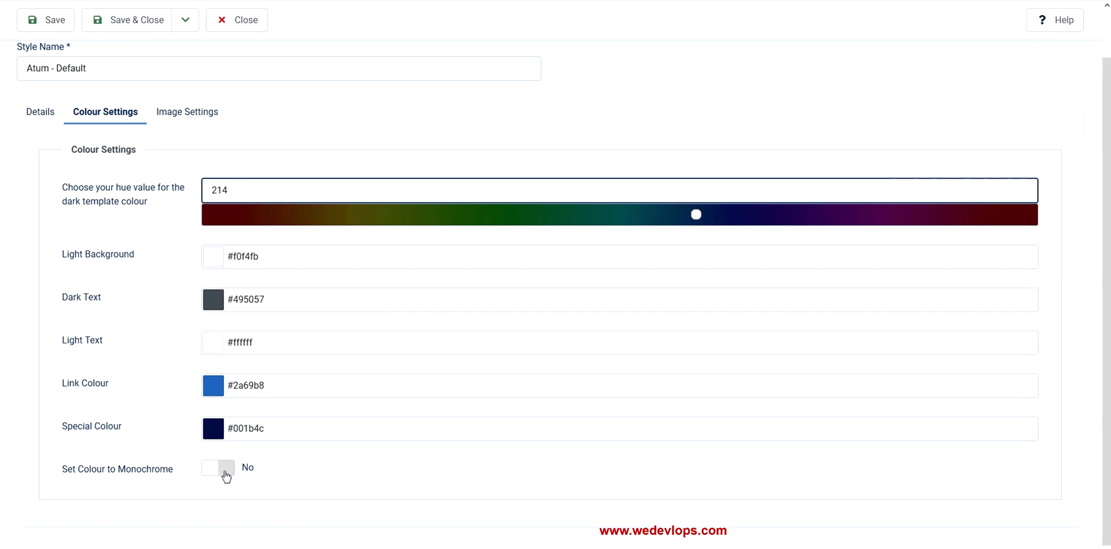
pyautogui.click(226, 476)
pyautogui.scroll(1, 330, 457)
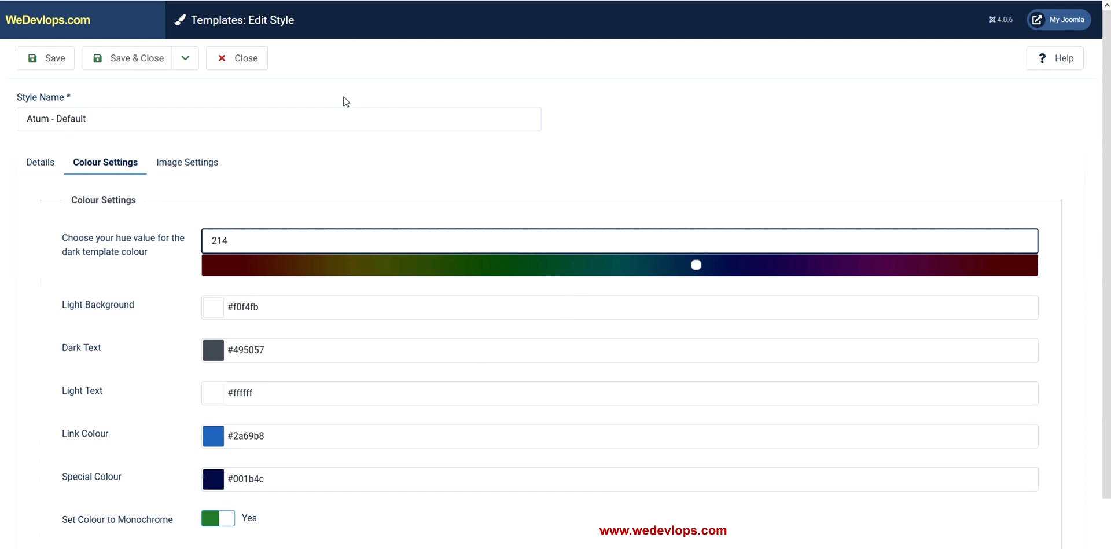
pyautogui.click(53, 62)
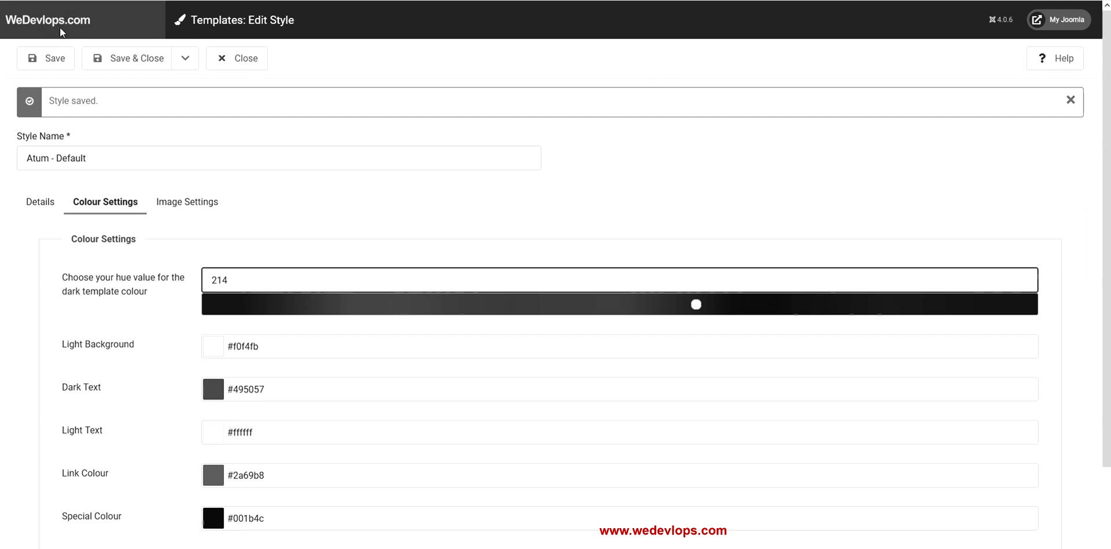
pyautogui.scroll(-2, 526, 250)
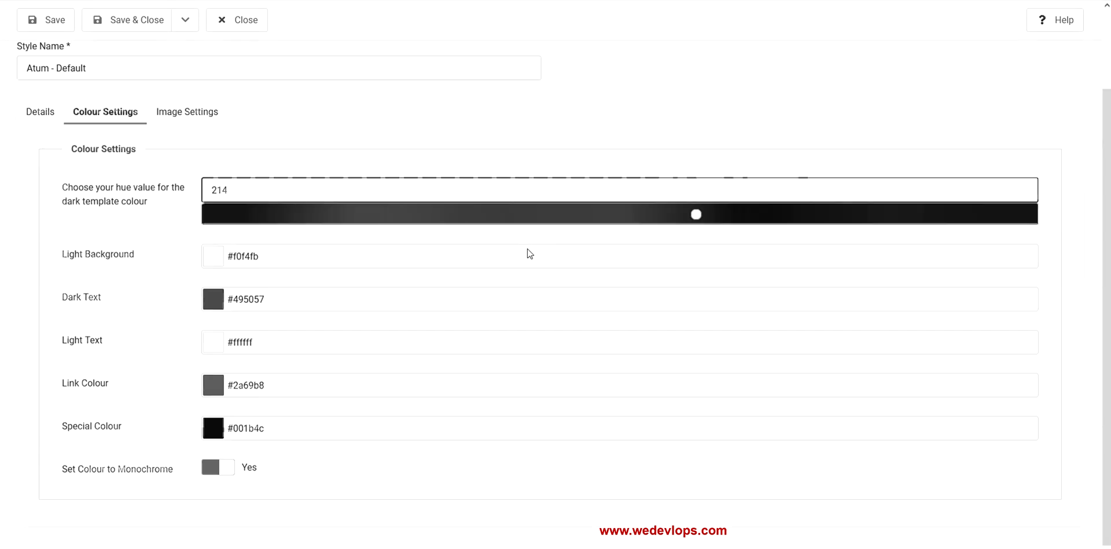
pyautogui.scroll(2, 528, 249)
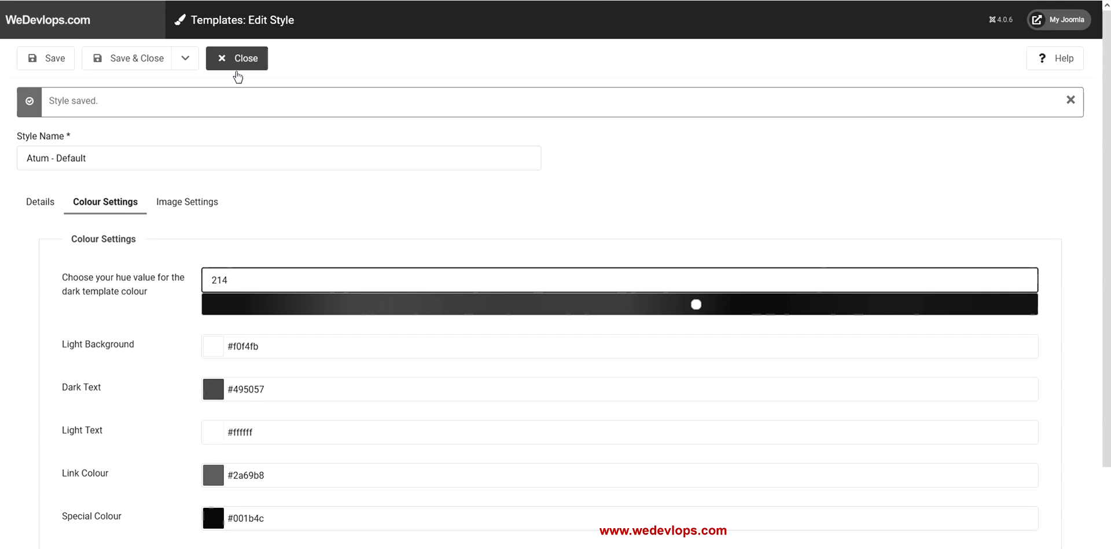
pyautogui.click(155, 69)
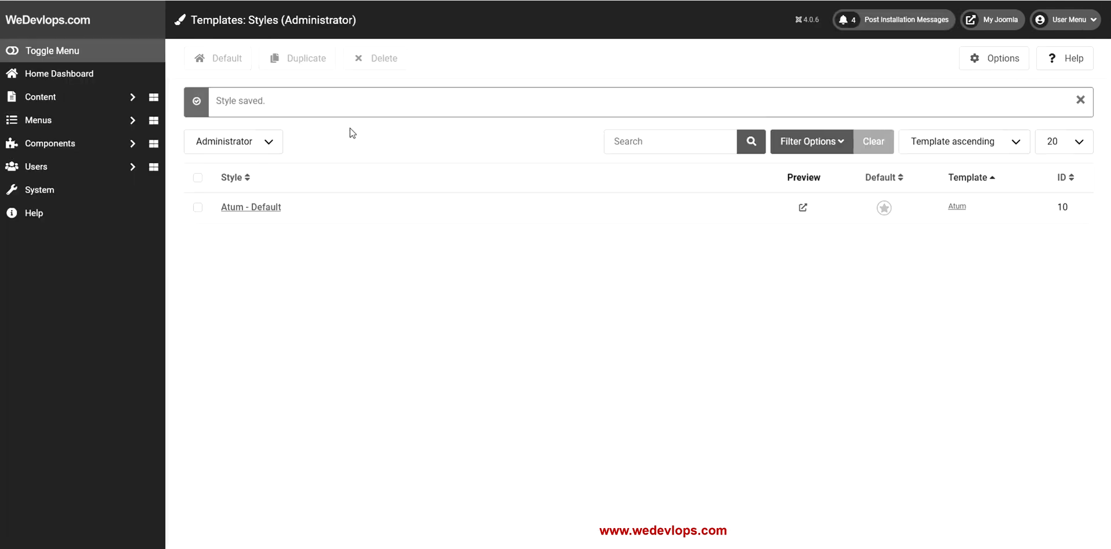
# From the home dashboard, log out of the administrator through the user menu
pyautogui.click(79, 81)
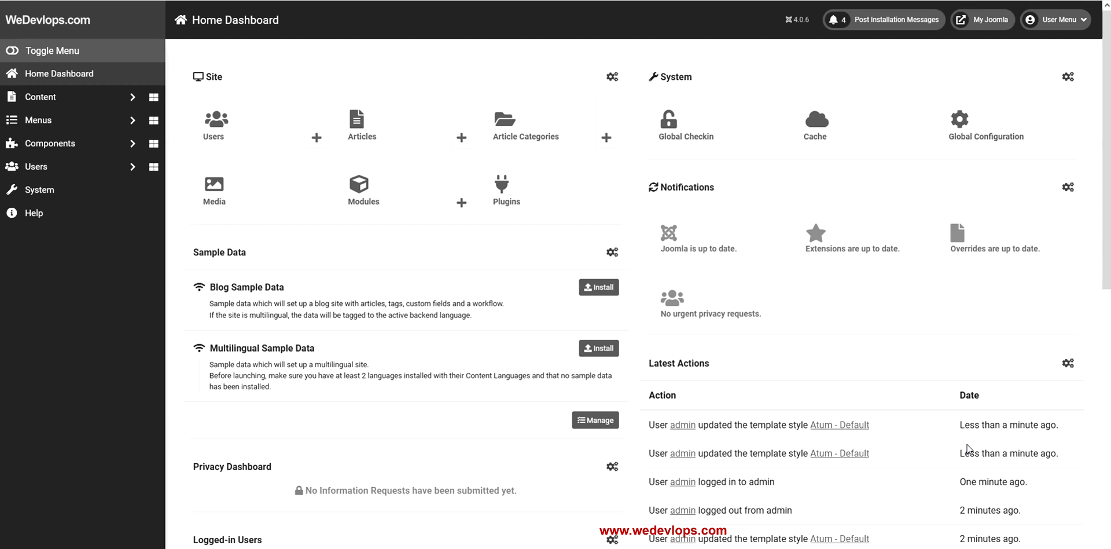
pyautogui.click(1057, 24)
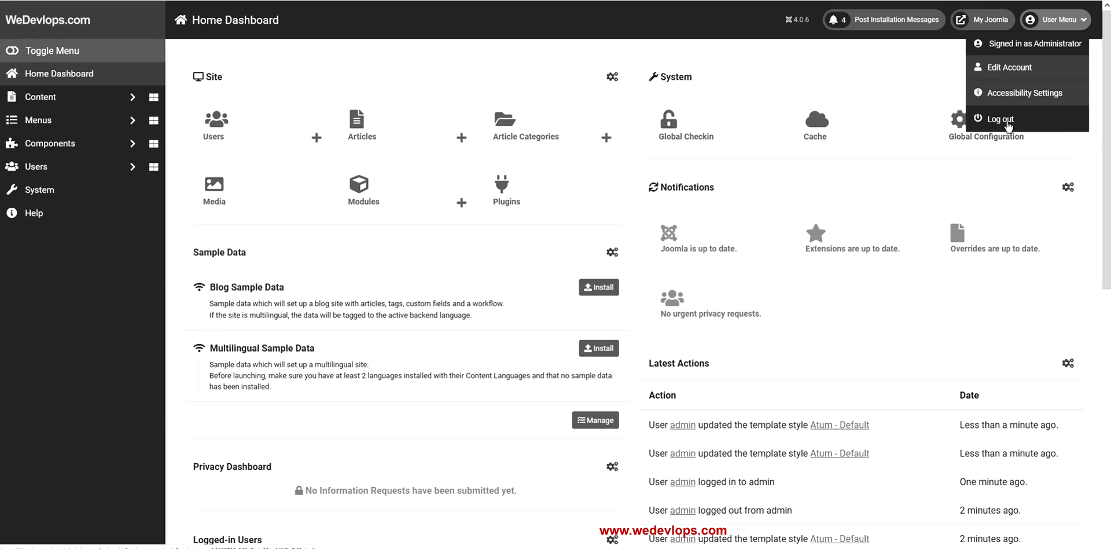
pyautogui.click(1008, 121)
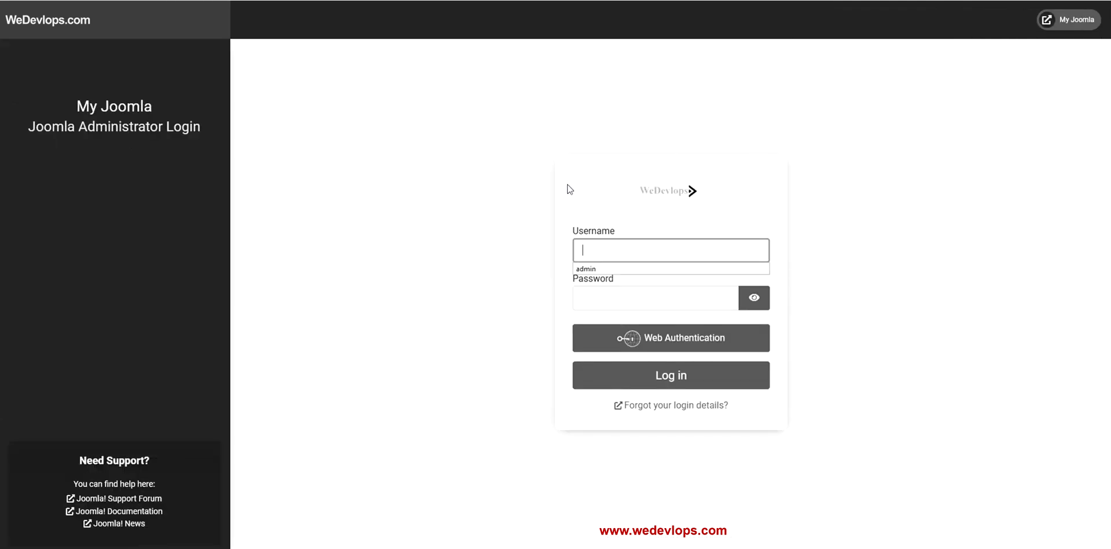
# Sign back in on the monochrome login page with the administrator username and password
pyautogui.click(647, 251)
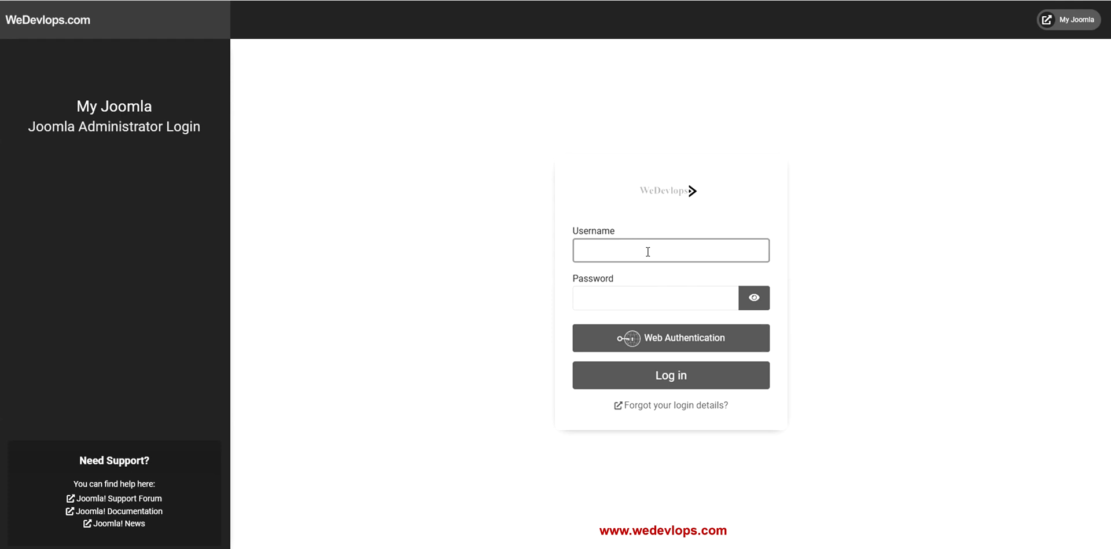
pyautogui.write('admin')
pyautogui.press('Tab')
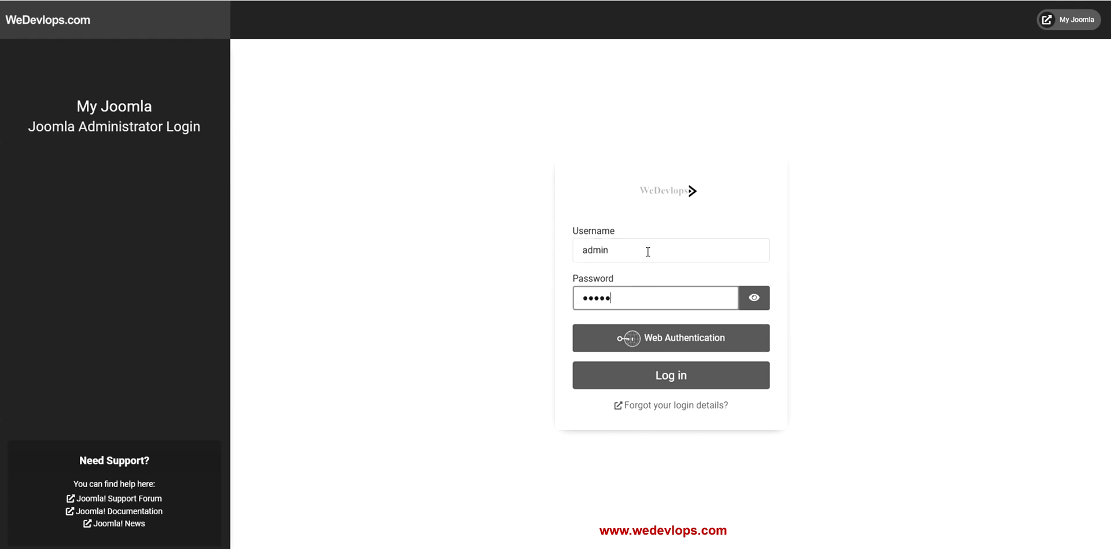
pyautogui.write('•••••••••••')
pyautogui.press('Return')
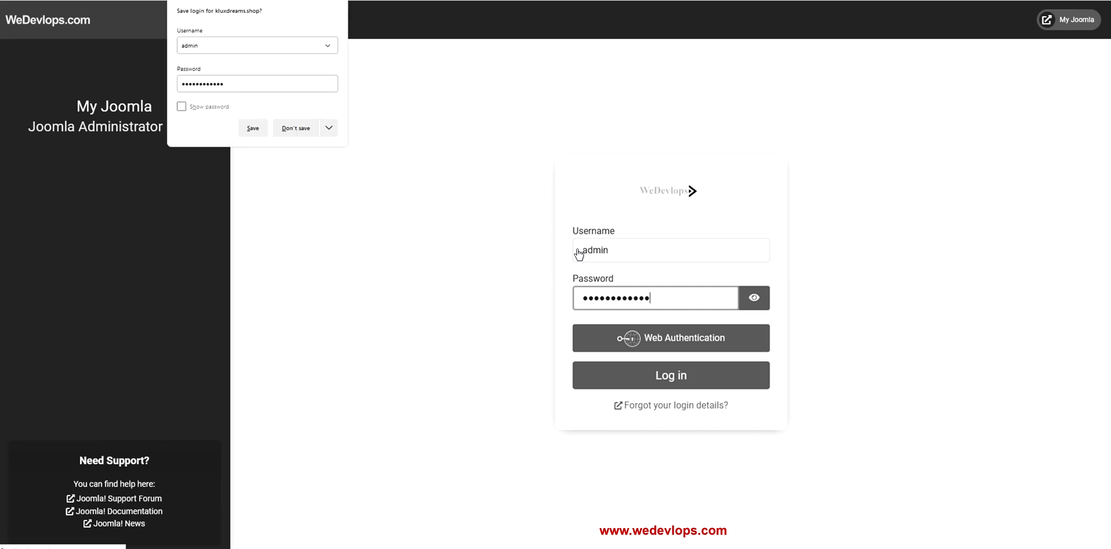
# Via System > Administrator Template Styles, set Atum - Default's 'Set Colour to Monochrome' to No and save
pyautogui.click(50, 197)
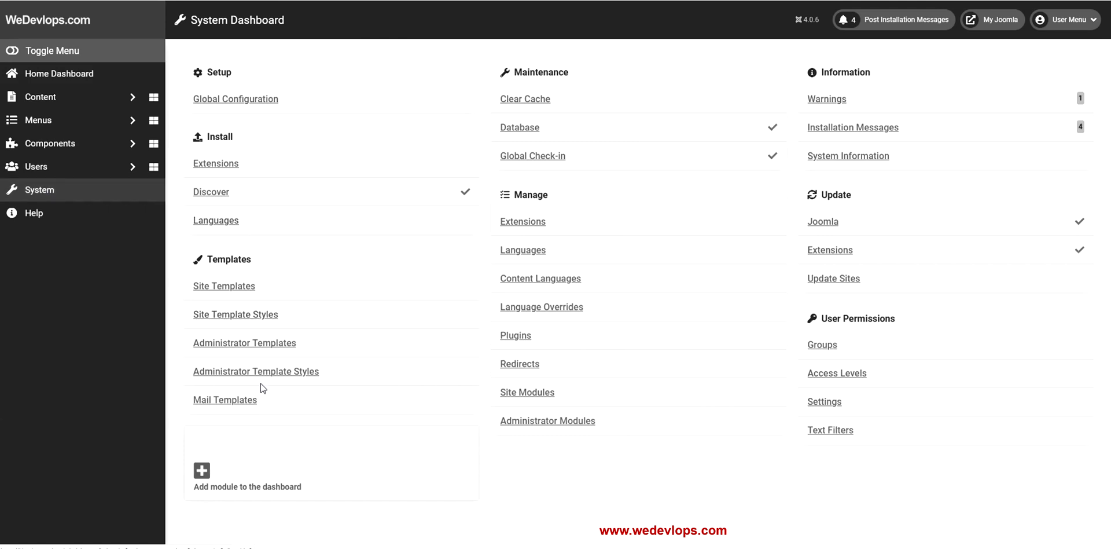
pyautogui.click(262, 373)
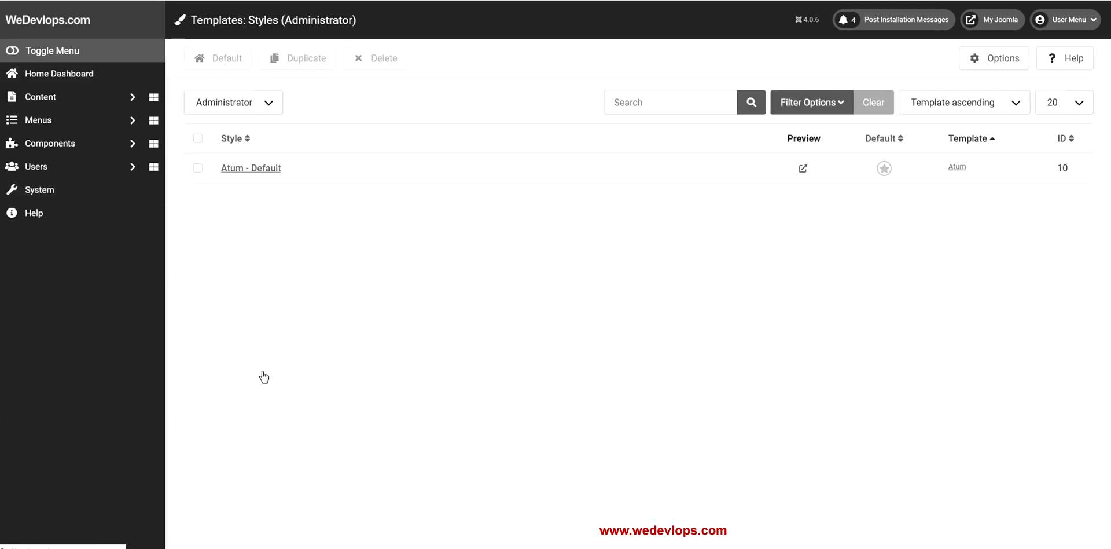
pyautogui.click(277, 174)
pyautogui.scroll(-1, 426, 313)
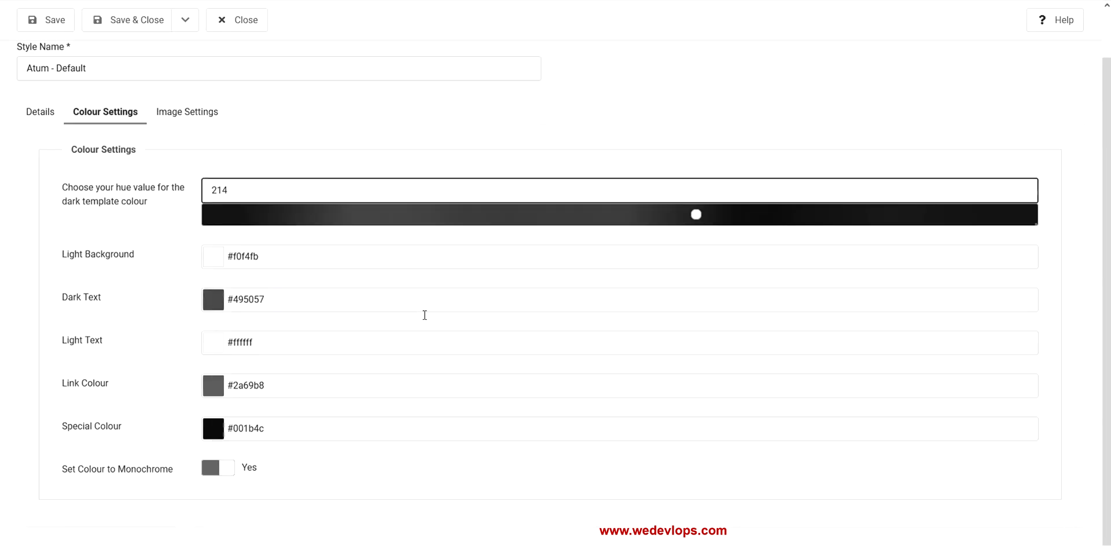
pyautogui.click(208, 471)
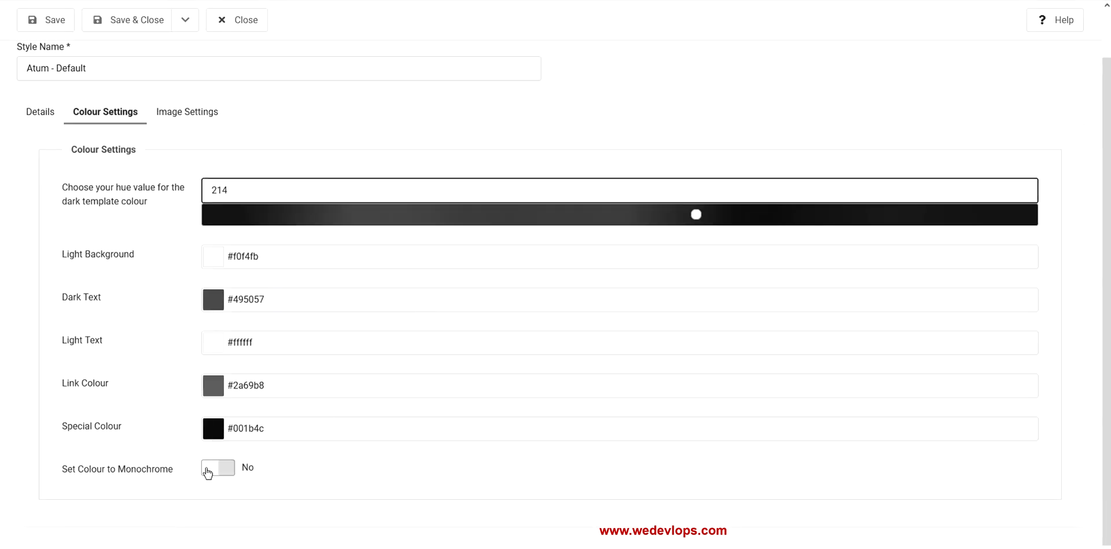
pyautogui.click(43, 20)
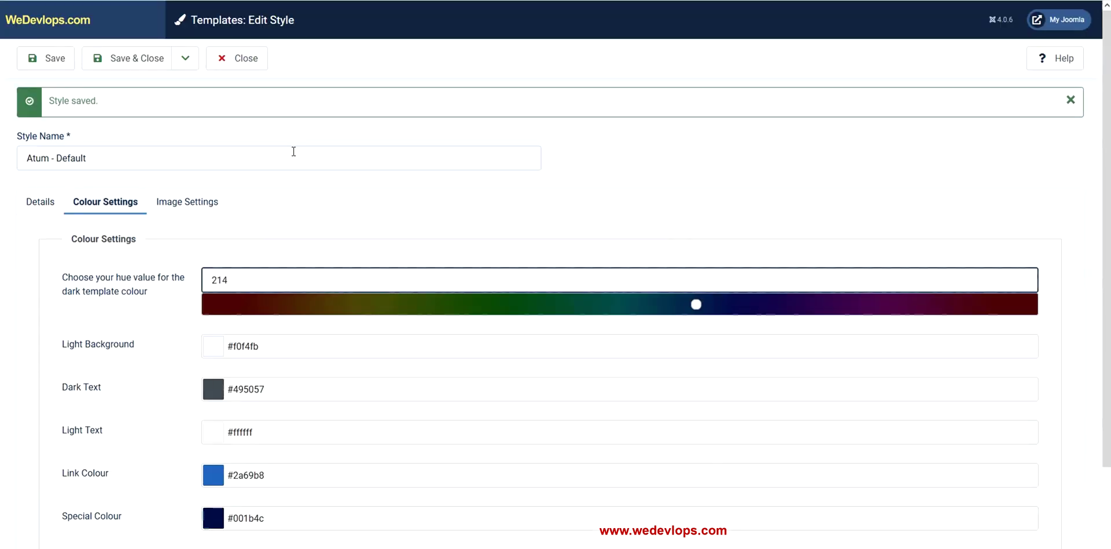
pyautogui.scroll(-2, 298, 173)
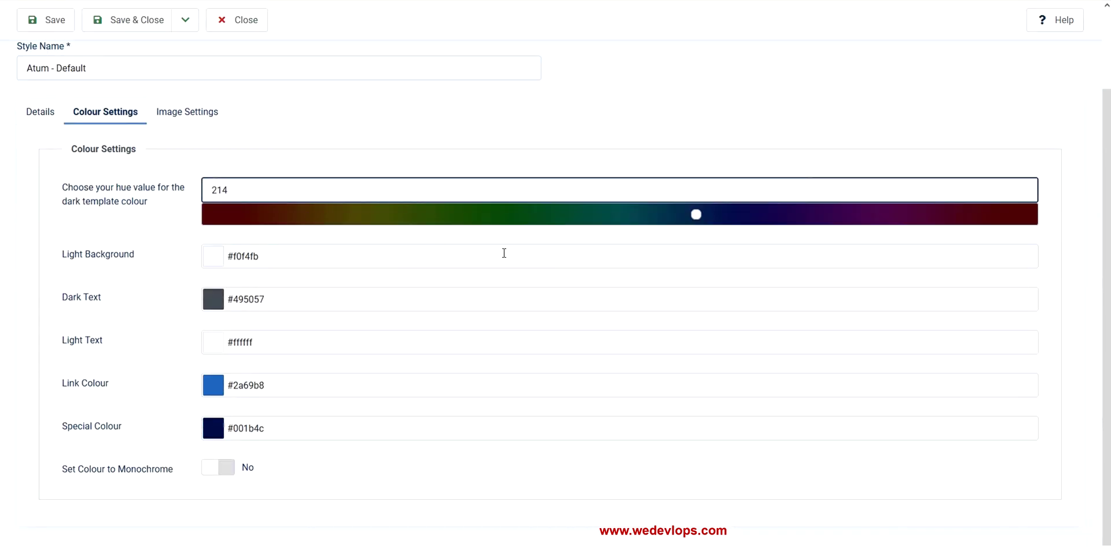
pyautogui.scroll(2, 505, 254)
pyautogui.scroll(-2, 504, 259)
# Pick pink #ff78cb for the Atum Light Background colour and save the style
pyautogui.click(219, 255)
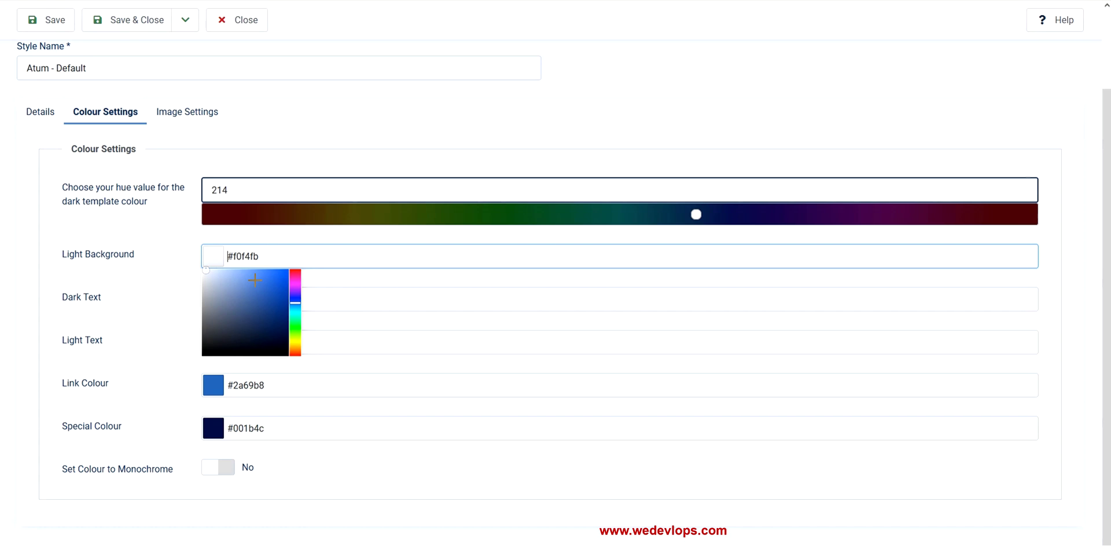
pyautogui.moveTo(295, 302)
pyautogui.mouseDown()
pyautogui.moveTo(296, 270)
pyautogui.moveTo(248, 267)
pyautogui.mouseUp()
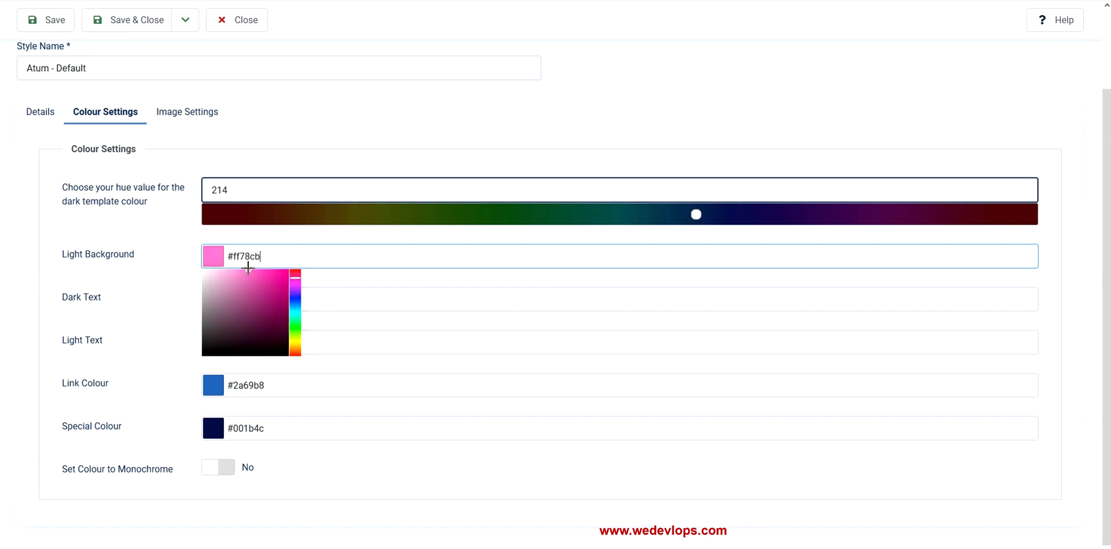
pyautogui.click(432, 137)
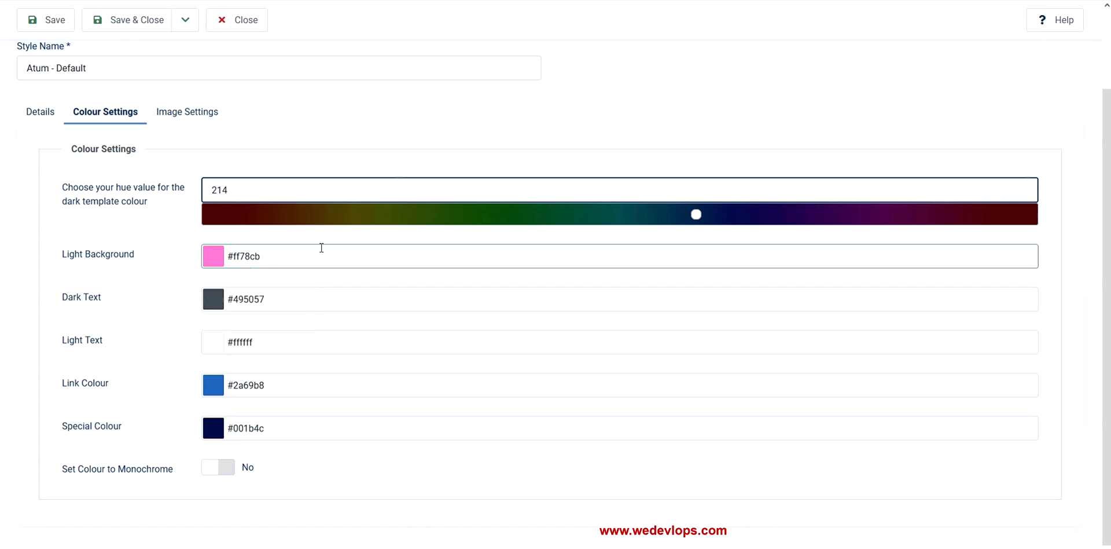
pyautogui.hotkey('ctrl', 's')
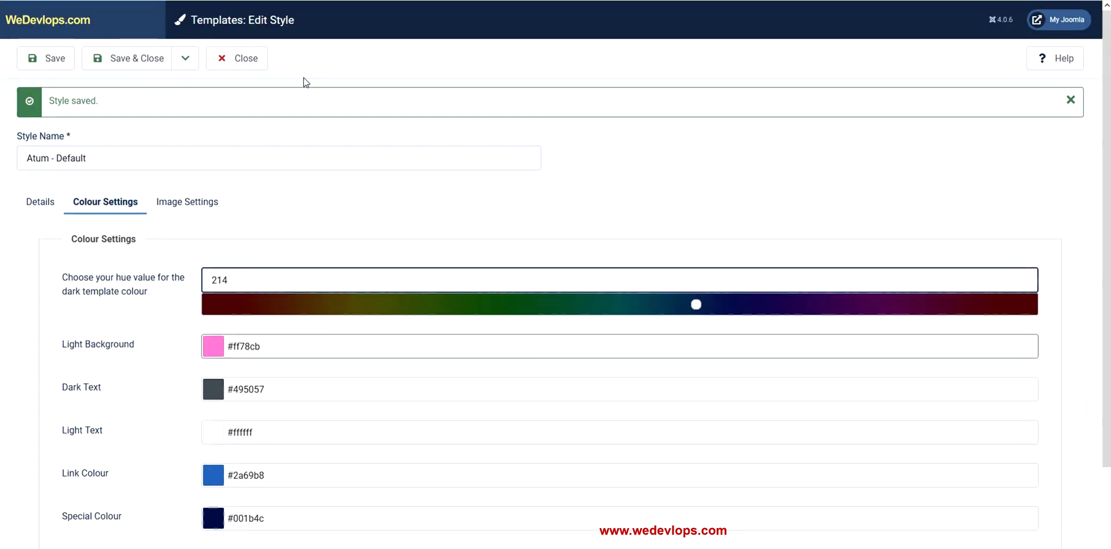
pyautogui.click(47, 58)
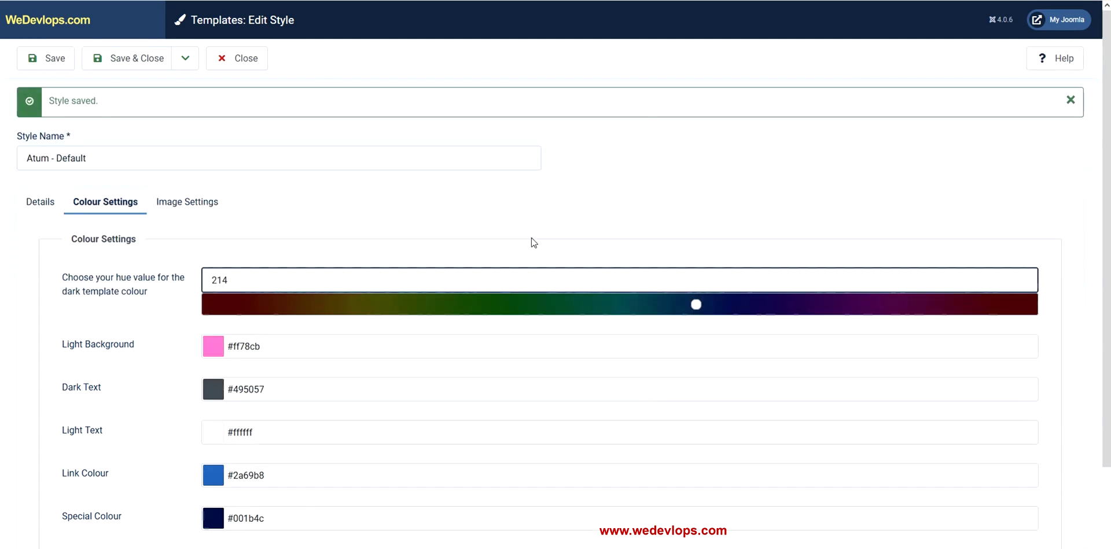
pyautogui.scroll(-1, 369, 332)
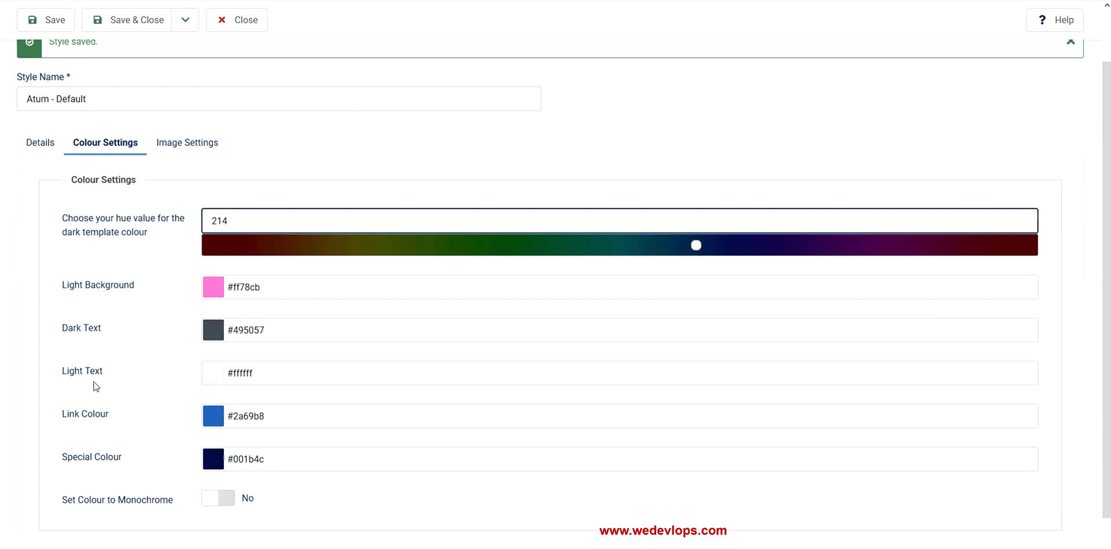
pyautogui.scroll(-1, 450, 347)
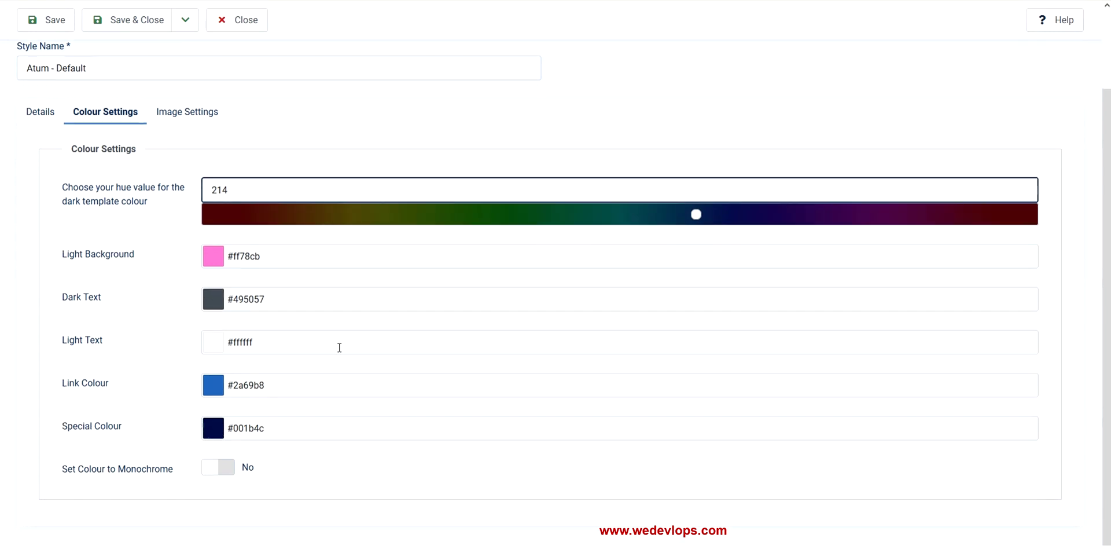
# Set the Link Colour to green #109629 and save the style
pyautogui.click(213, 384)
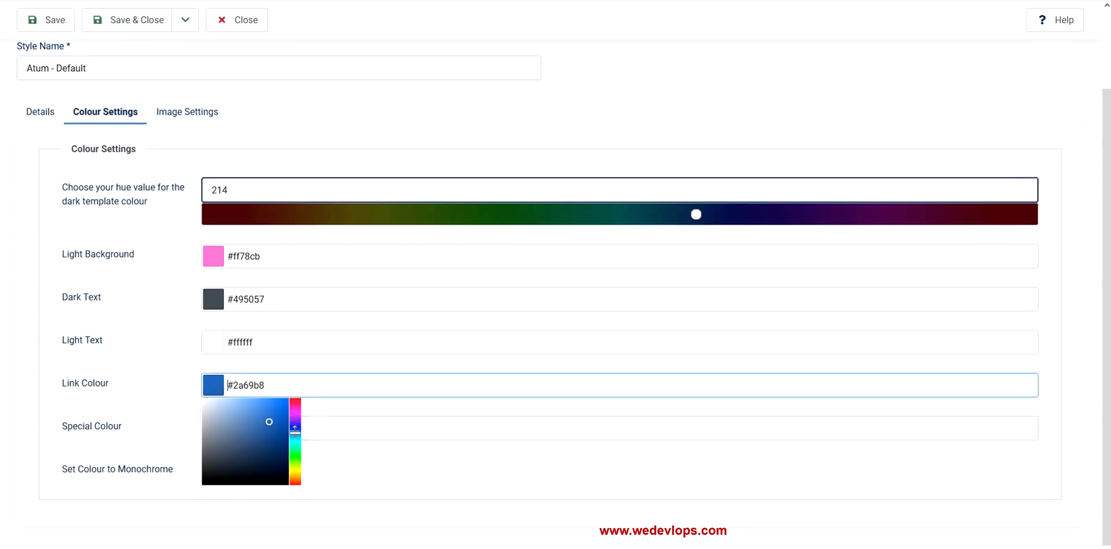
pyautogui.moveTo(294, 432); pyautogui.dragTo(295, 453)
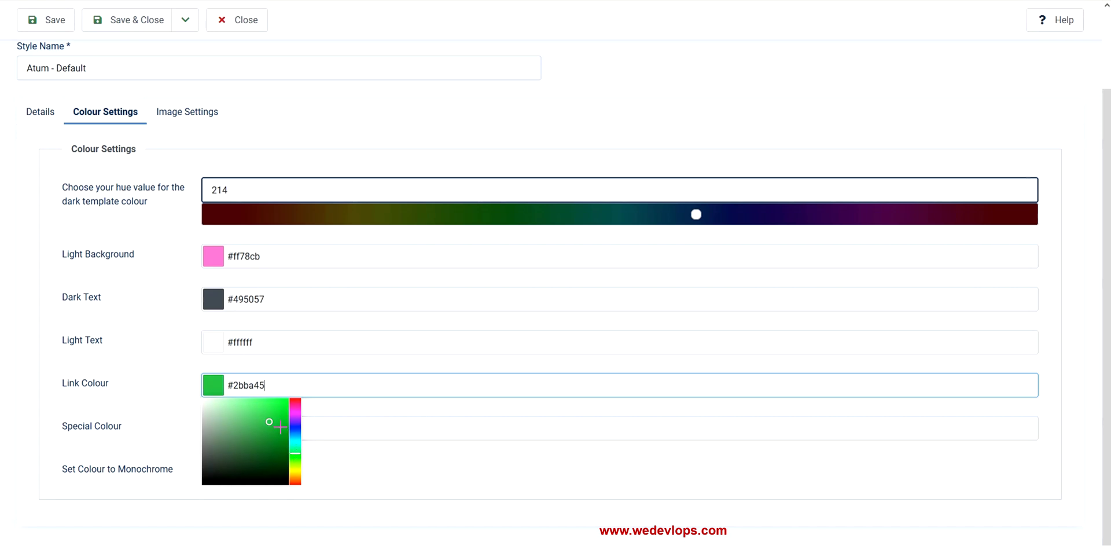
pyautogui.click(280, 433)
pyautogui.click(308, 363)
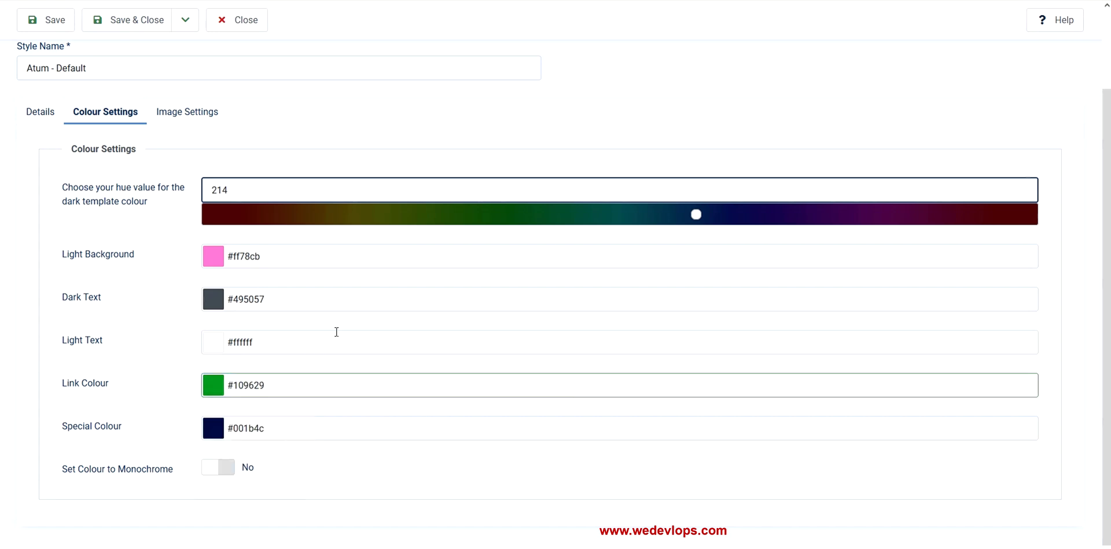
pyautogui.click(63, 23)
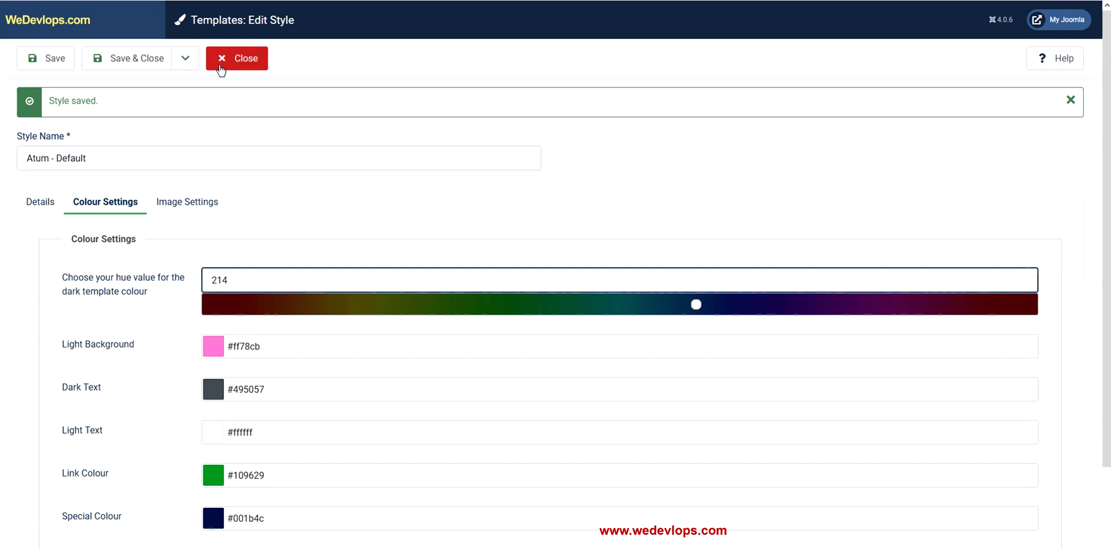
# Set the Special Colour to orange #d1570b, then Save & Close
pyautogui.scroll(-2, 359, 215)
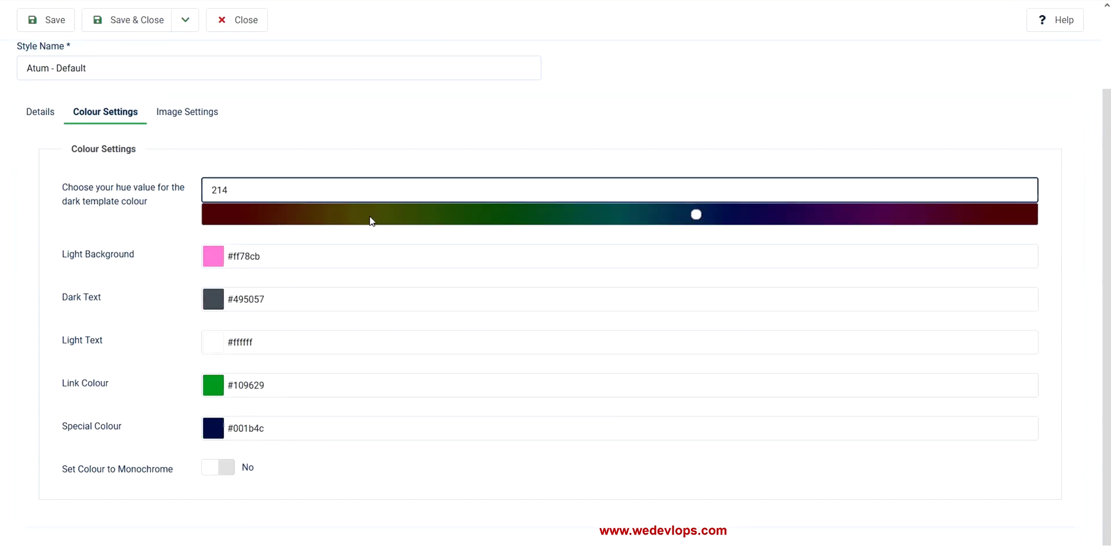
pyautogui.click(211, 425)
pyautogui.click(293, 491)
pyautogui.moveTo(293, 490); pyautogui.dragTo(294, 481)
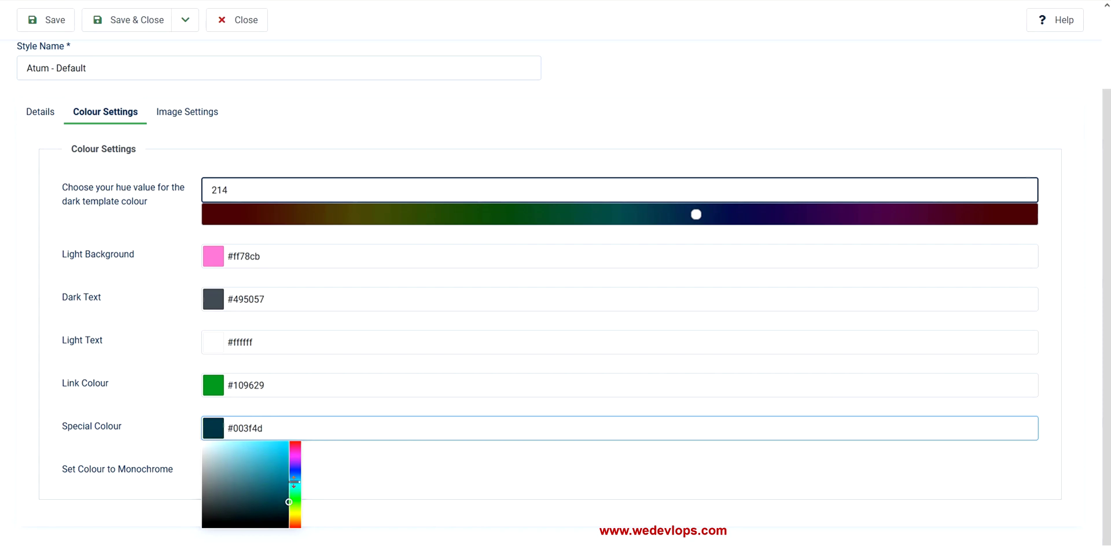
pyautogui.click(275, 455)
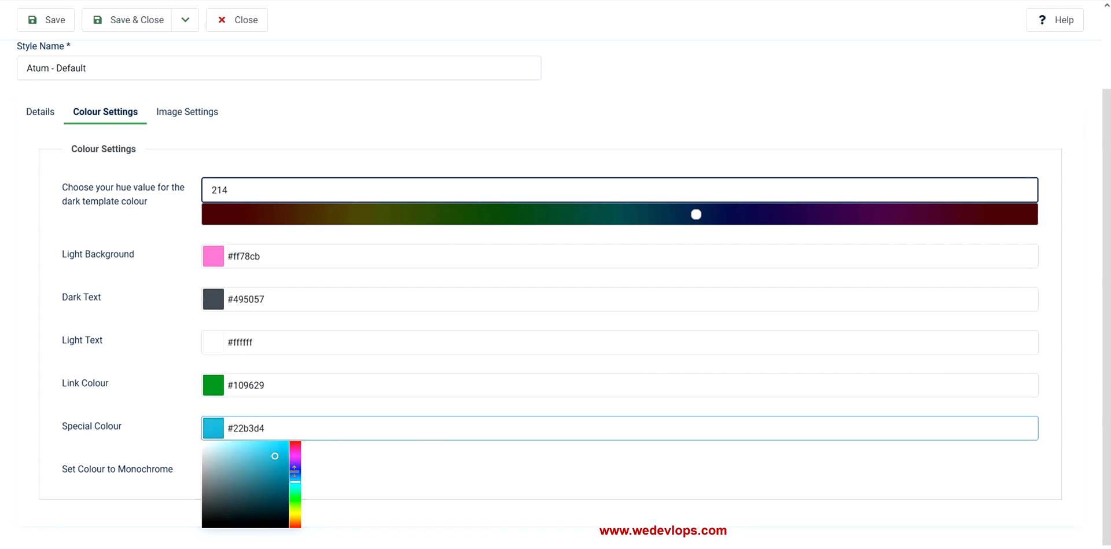
pyautogui.click(292, 521)
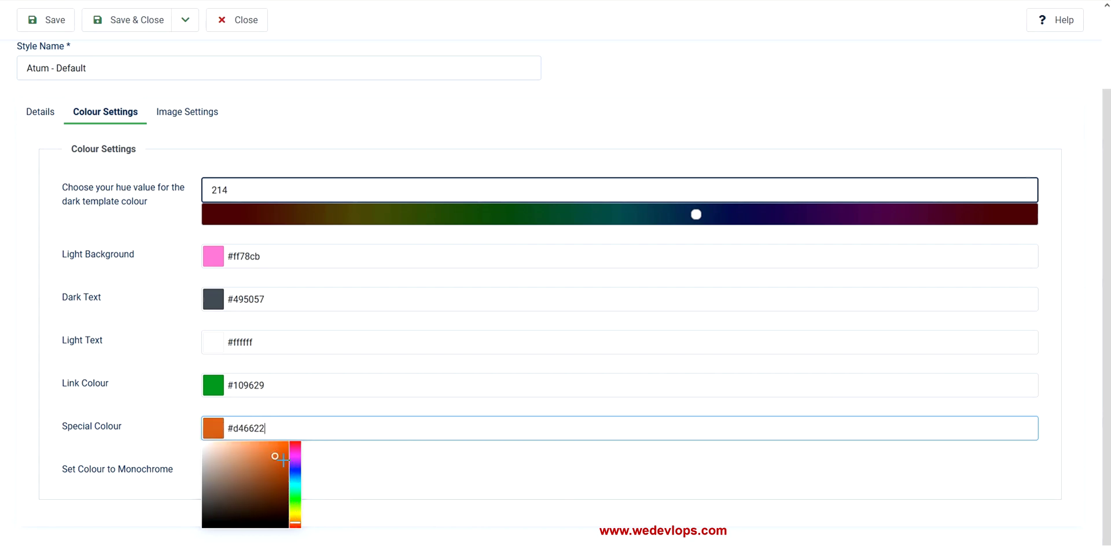
pyautogui.moveTo(276, 455); pyautogui.dragTo(285, 456)
pyautogui.click(311, 409)
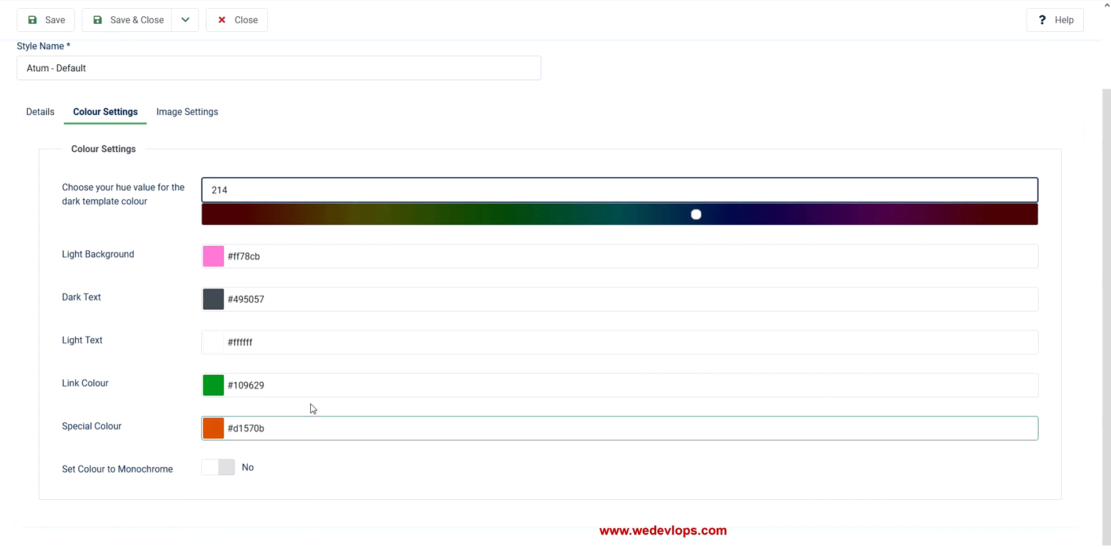
pyautogui.click(118, 24)
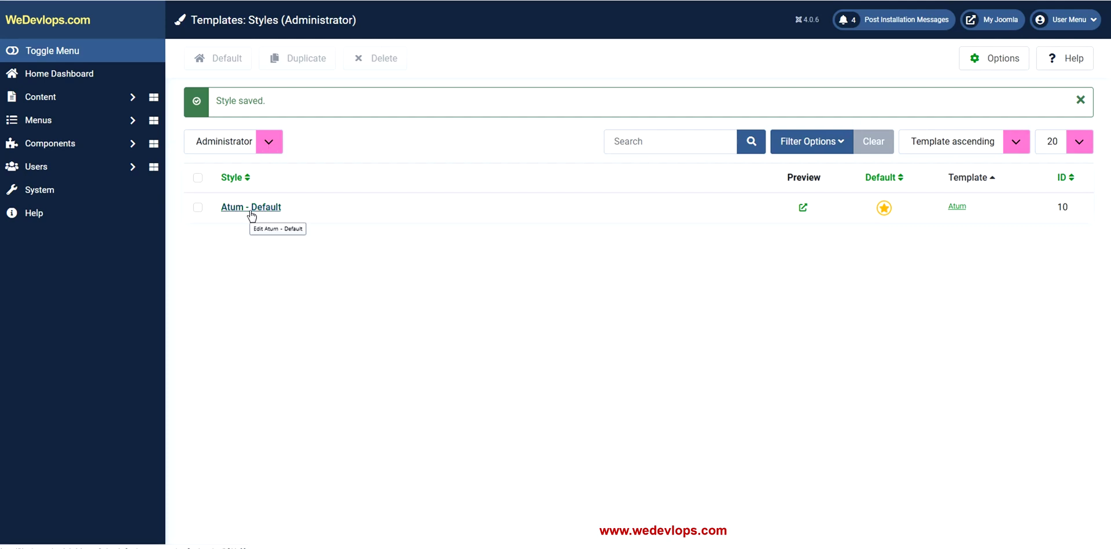
# Choose Log out from the top-right user menu to reach the recoloured login page
pyautogui.click(1076, 22)
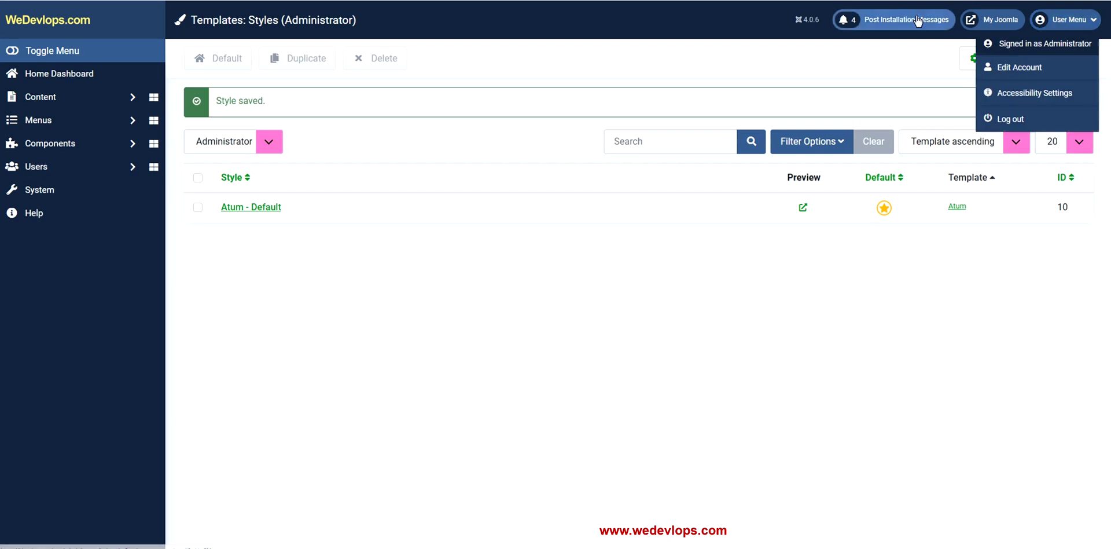
pyautogui.click(942, 234)
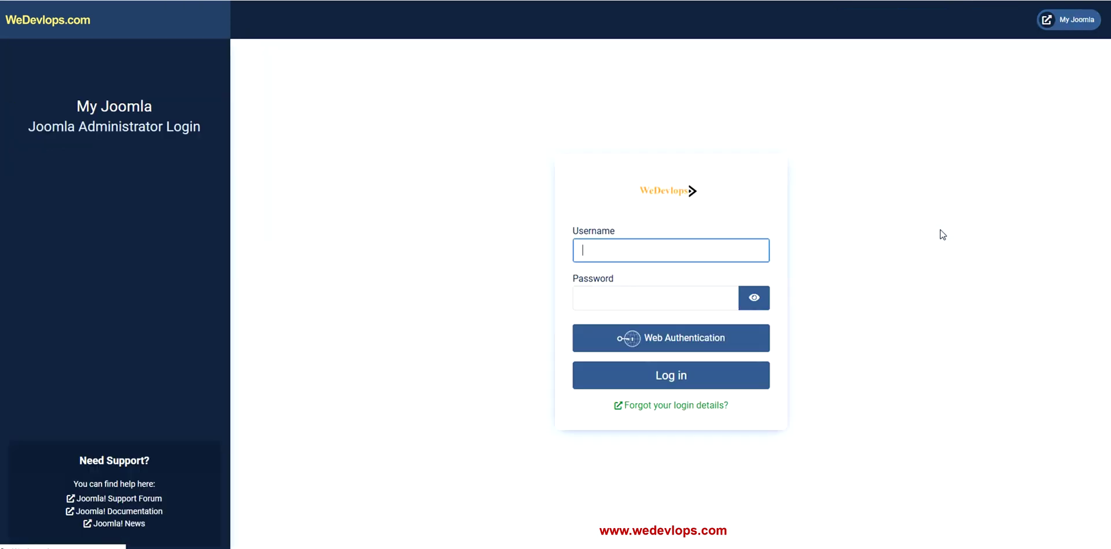